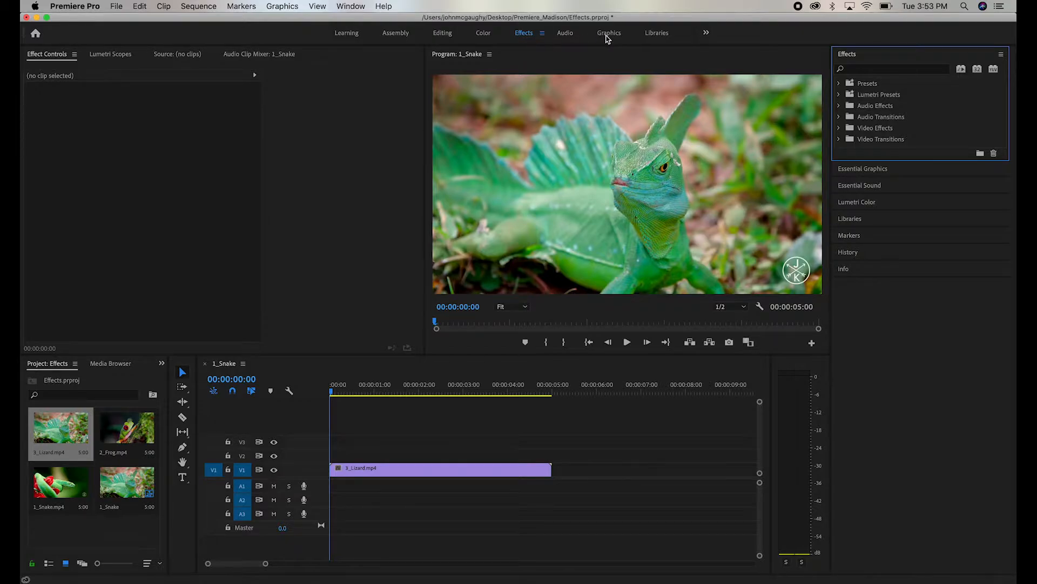
- Open the Graphics workspace and browse the Essential Graphics templates
{"action": "left_click", "coordinate": [608, 33]}
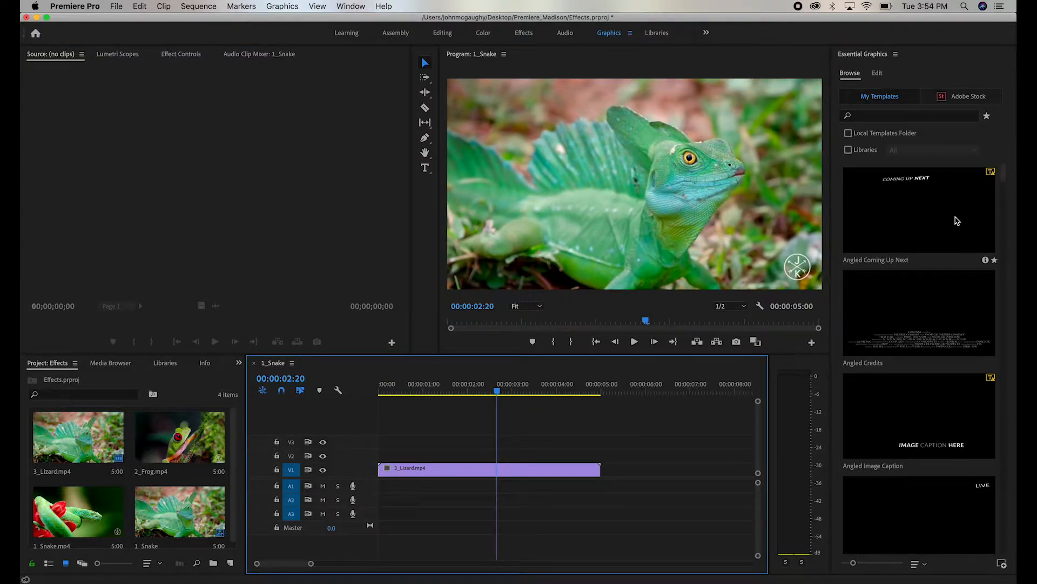
{"action": "mouse_move", "coordinate": [979, 197]}
{"action": "left_click_drag", "start_coordinate": [1001, 170], "coordinate": [998, 294]}
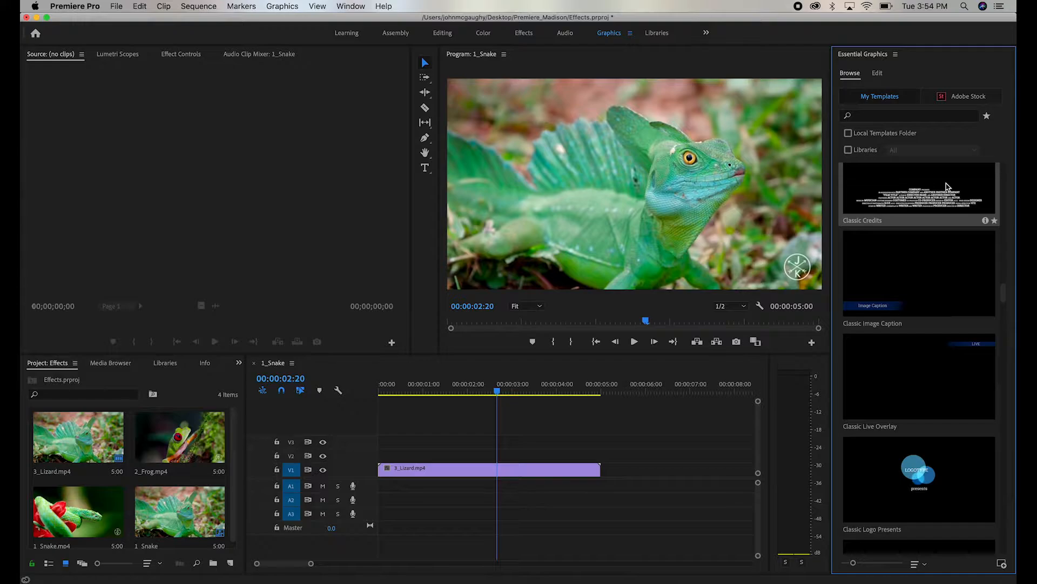
- Place the Classic Credits template on the track above the lizard clip and play it
{"action": "left_click_drag", "start_coordinate": [946, 184], "coordinate": [376, 454]}
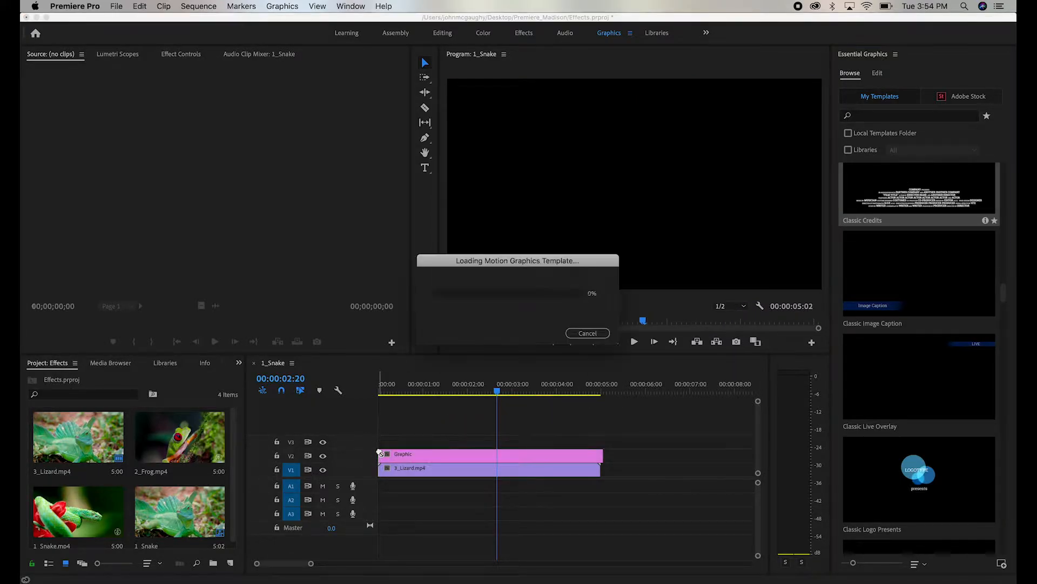
{"action": "left_click_drag", "start_coordinate": [403, 386], "coordinate": [368, 393]}
{"action": "key", "text": "space"}
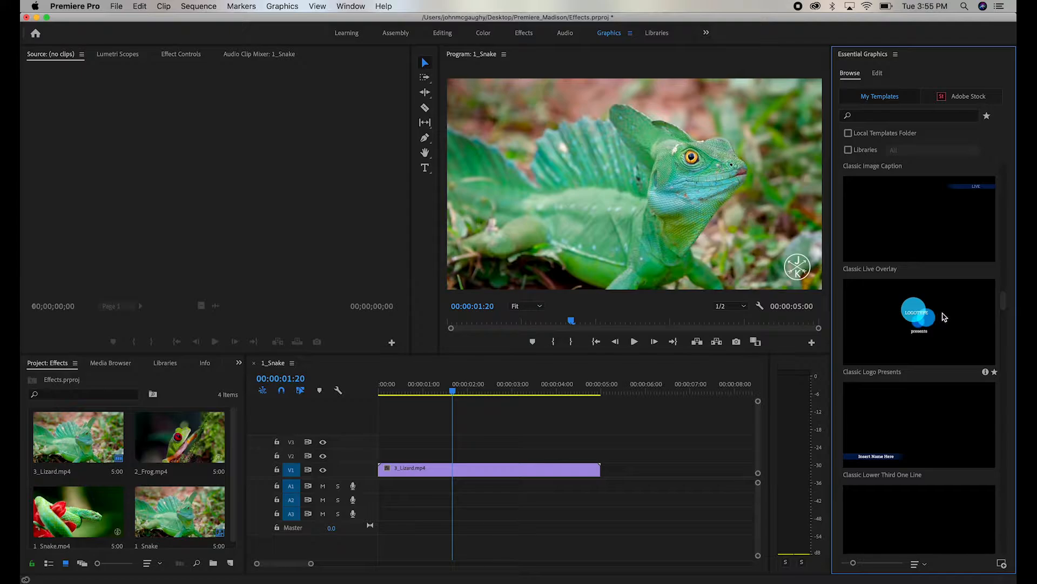
- Add the Classic Logo Presents template on the track above the lizard clip and preview its animation
{"action": "left_click_drag", "start_coordinate": [945, 317], "coordinate": [378, 454]}
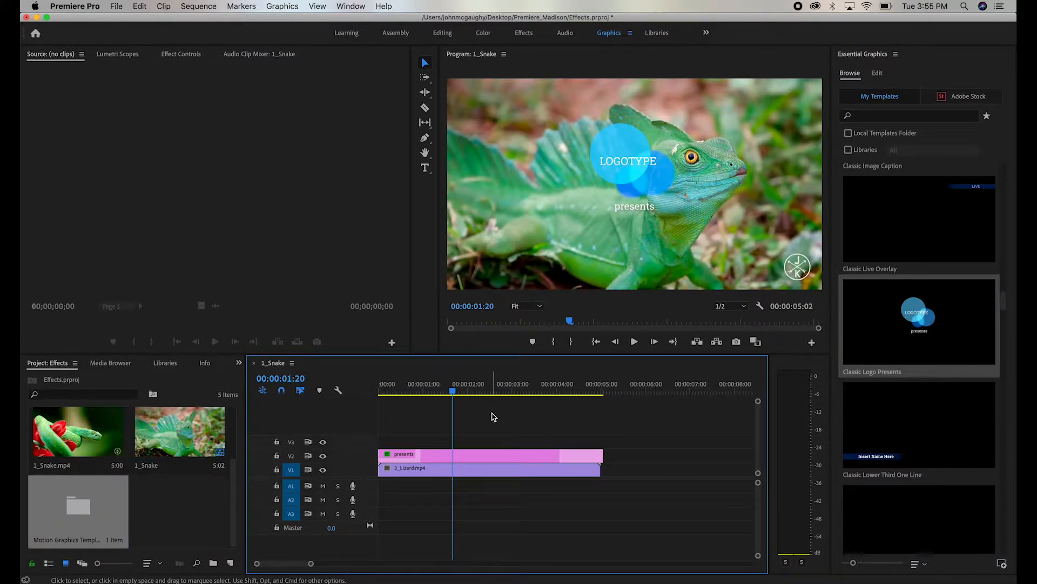
{"action": "left_click", "coordinate": [492, 455]}
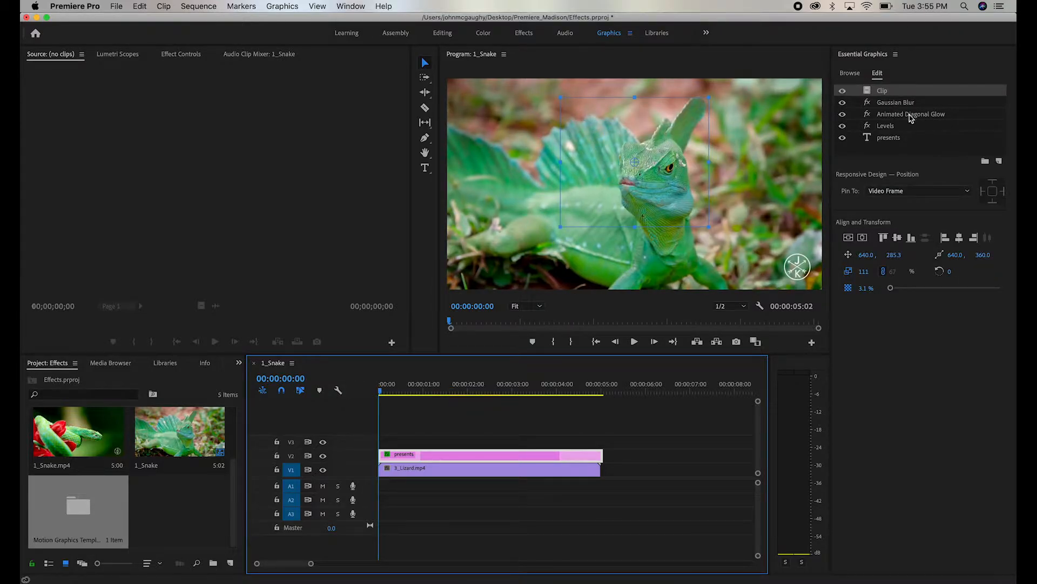
{"action": "key", "text": "space"}
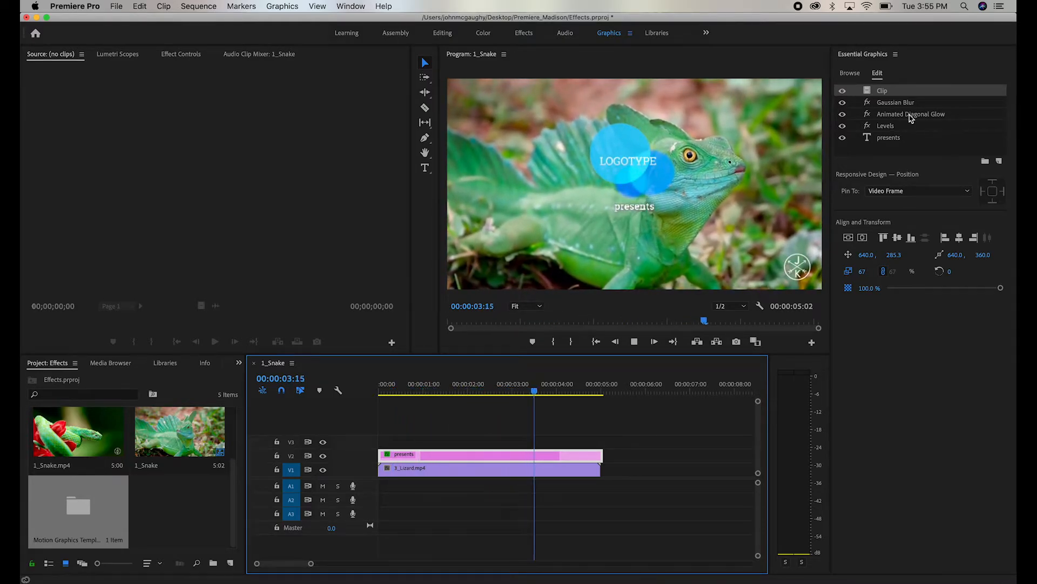
{"action": "key", "text": "space"}
- Inspect the template's Gaussian Blur, Animated Diagonal Glow, Levels and presents layers
{"action": "left_click", "coordinate": [914, 103]}
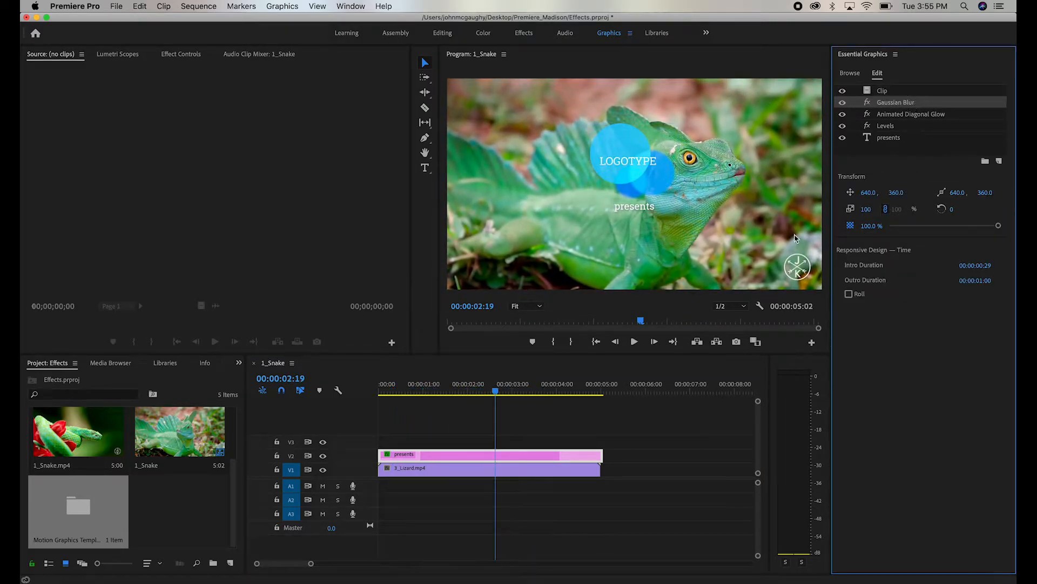
{"action": "left_click", "coordinate": [915, 114]}
{"action": "left_click_drag", "start_coordinate": [493, 386], "coordinate": [451, 389]}
{"action": "left_click", "coordinate": [890, 127]}
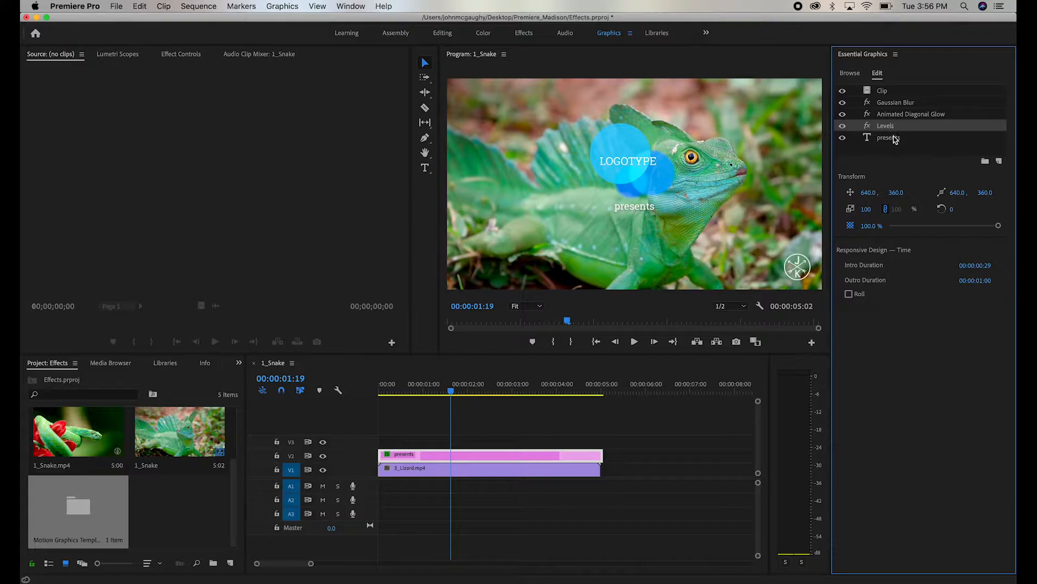
{"action": "left_click", "coordinate": [890, 138]}
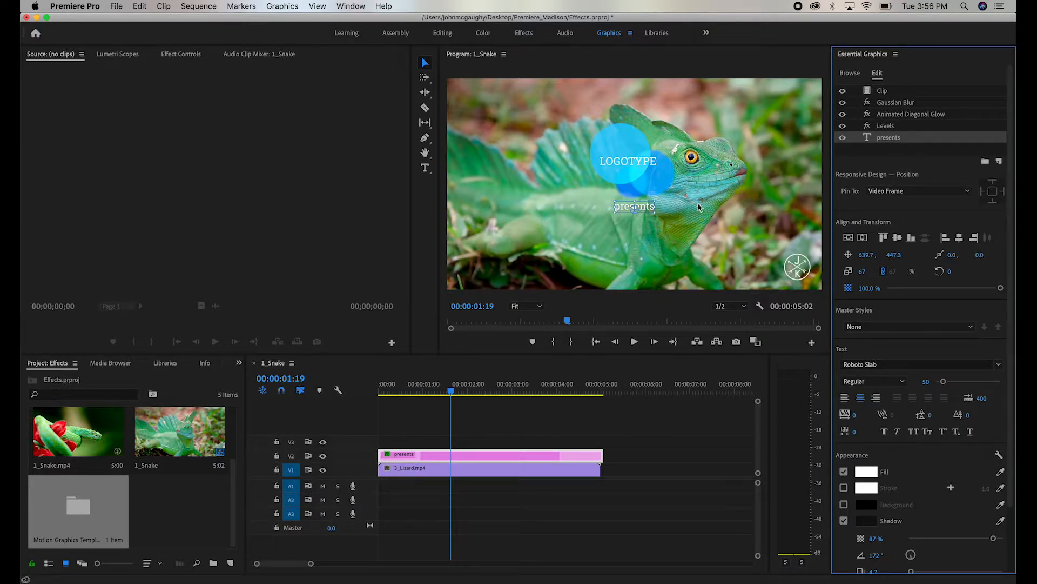
- Replace the 'presents' text with 'Lizard'
{"action": "double_click", "coordinate": [645, 208]}
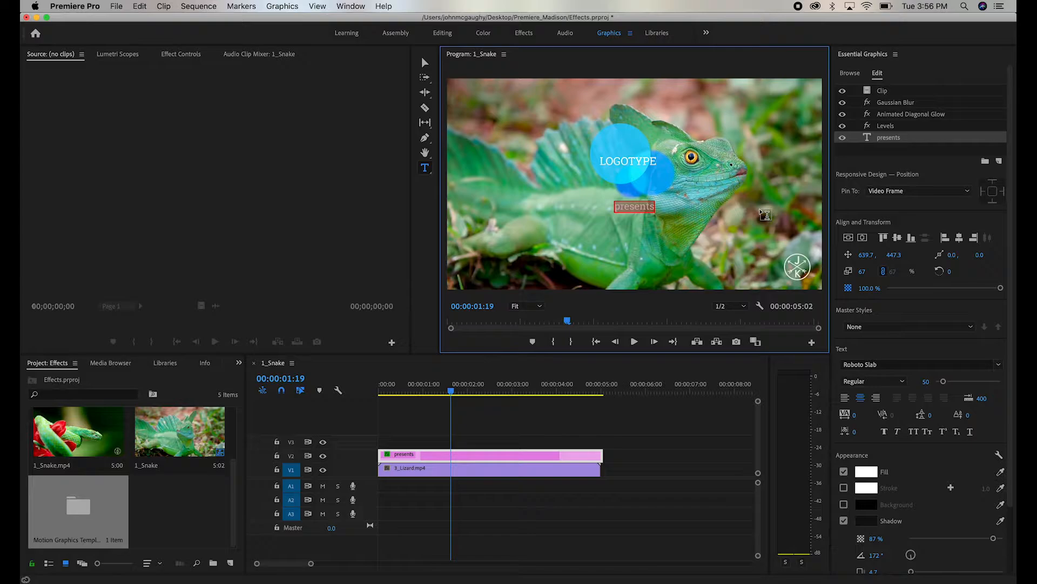
{"action": "type", "text": "Lizard"}
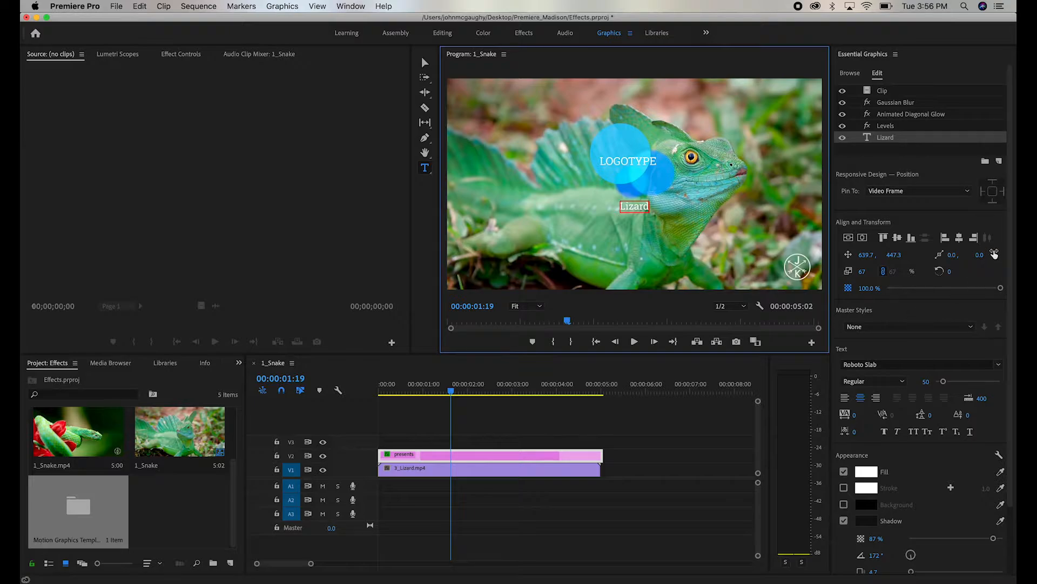
- Change the title text's font to SignPainter
{"action": "left_click", "coordinate": [1012, 221]}
{"action": "left_click_drag", "start_coordinate": [1011, 221], "coordinate": [1013, 305]}
{"action": "left_click", "coordinate": [735, 239]}
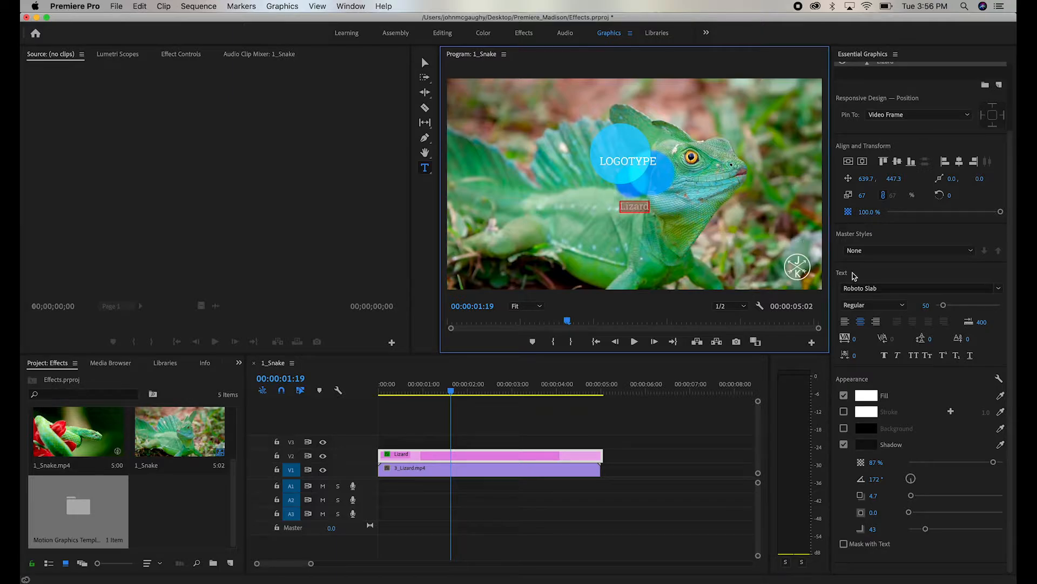
{"action": "left_click", "coordinate": [999, 289]}
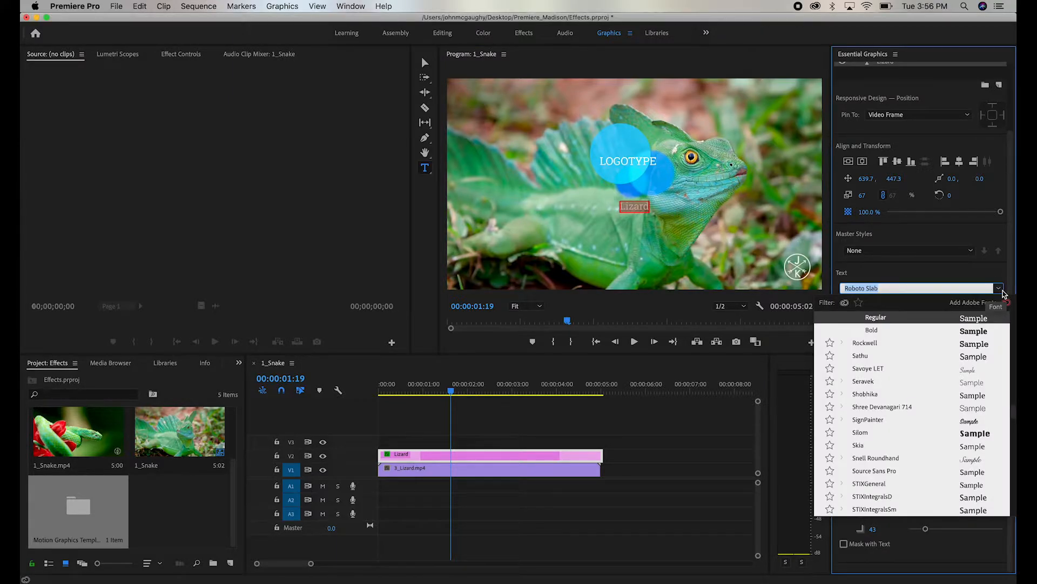
{"action": "left_click", "coordinate": [896, 420]}
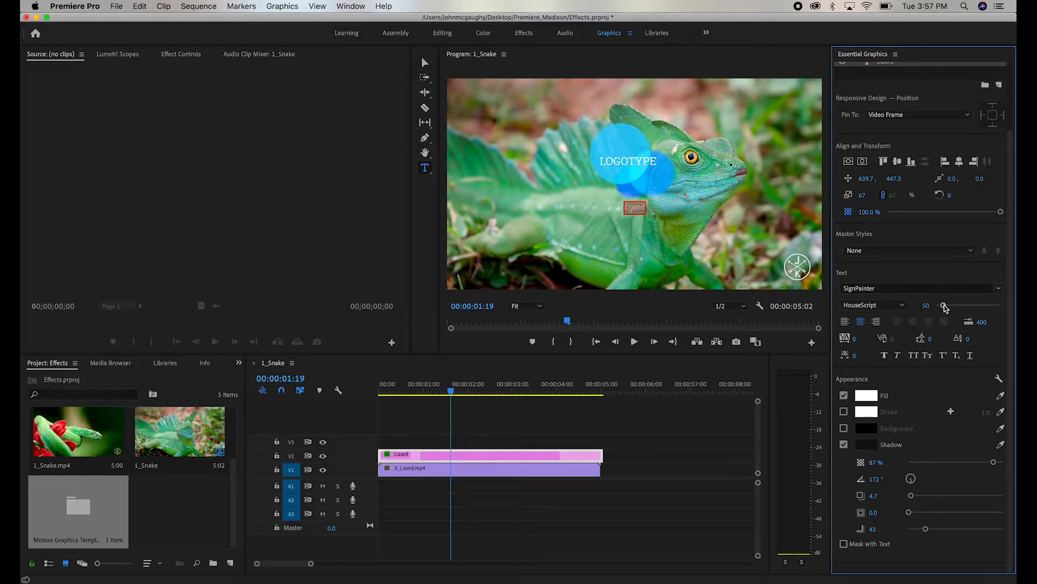
- Set the title's font size to 150
{"action": "left_click_drag", "start_coordinate": [945, 307], "coordinate": [959, 306]}
{"action": "left_click", "coordinate": [920, 305]}
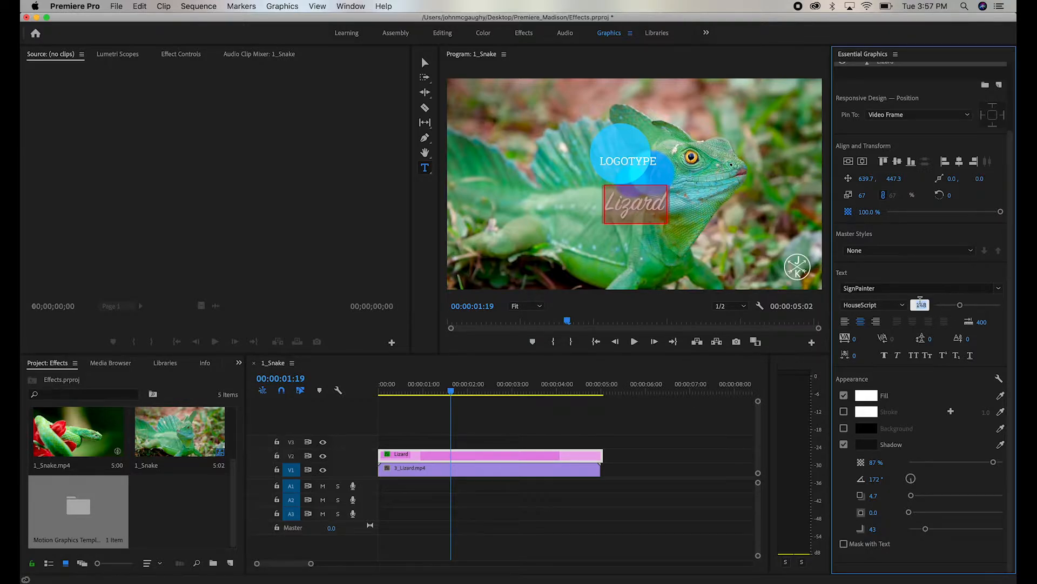
{"action": "type", "text": "150"}
{"action": "key", "text": "Return"}
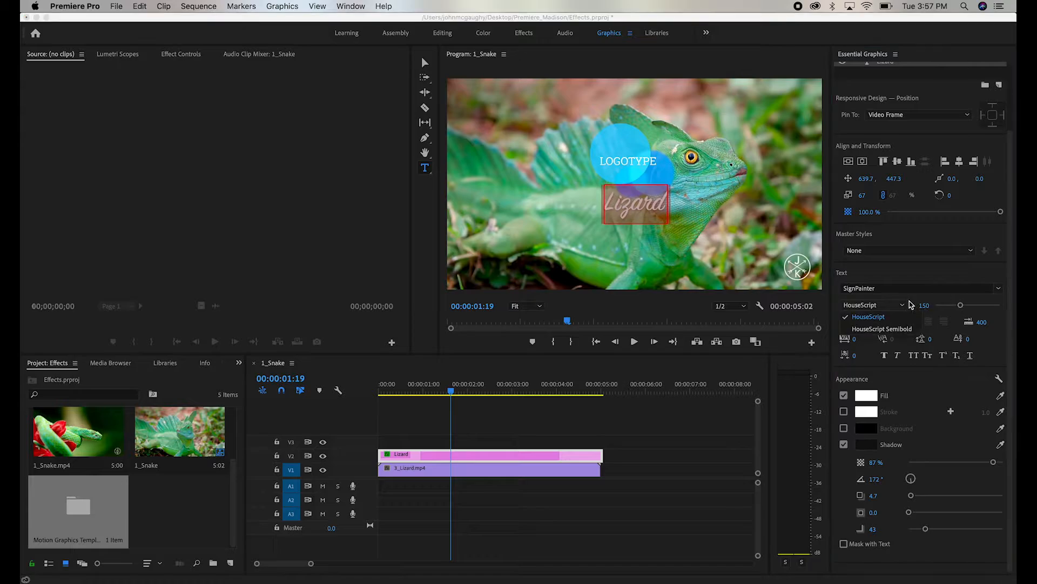
- Try the HouseScript Semibold style and left alignment, then restore HouseScript and center alignment
{"action": "left_click", "coordinate": [902, 306]}
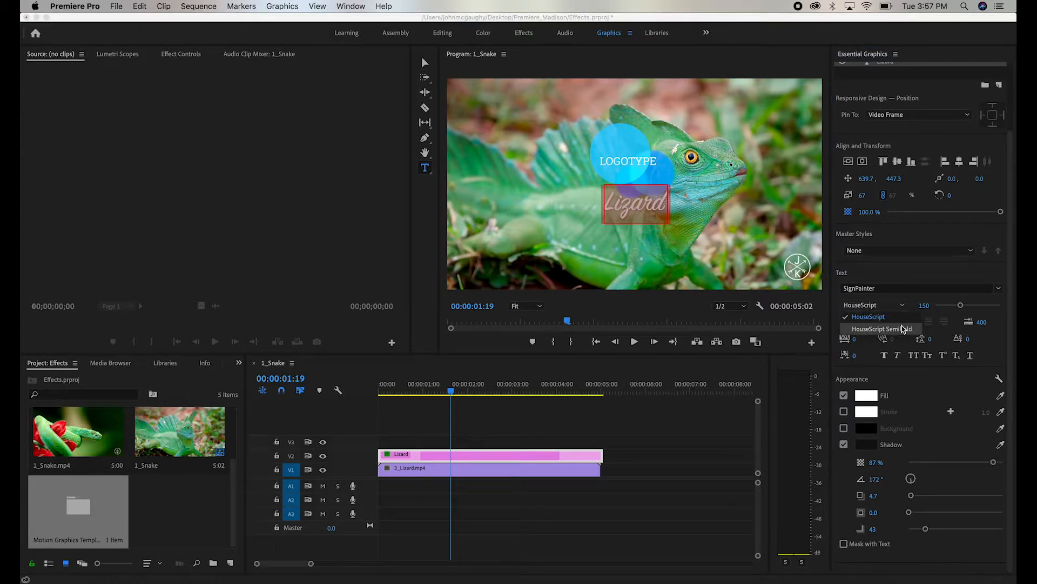
{"action": "left_click", "coordinate": [903, 328]}
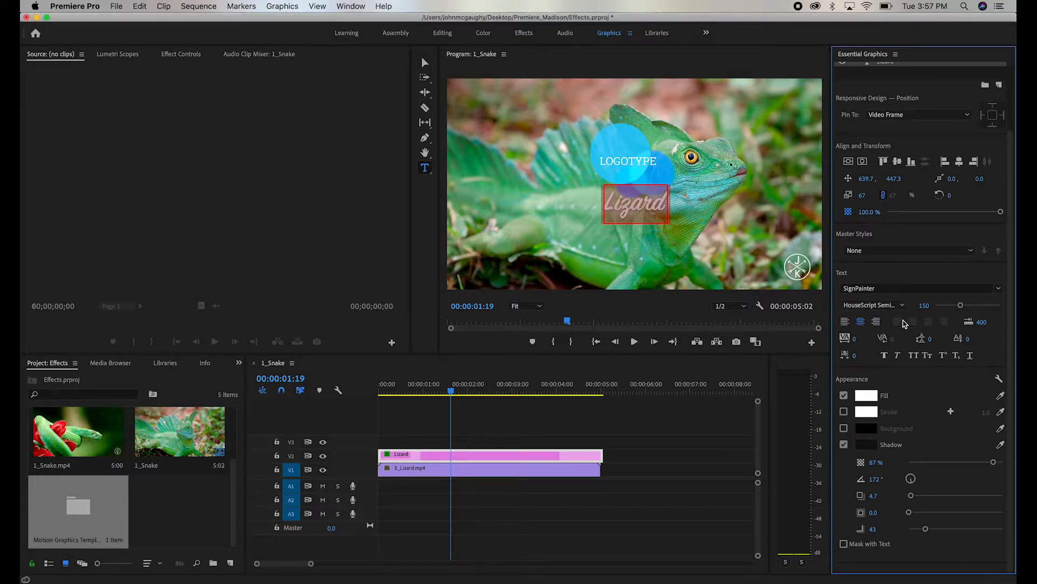
{"action": "left_click", "coordinate": [897, 306]}
{"action": "left_click", "coordinate": [893, 320]}
{"action": "left_click", "coordinate": [844, 321]}
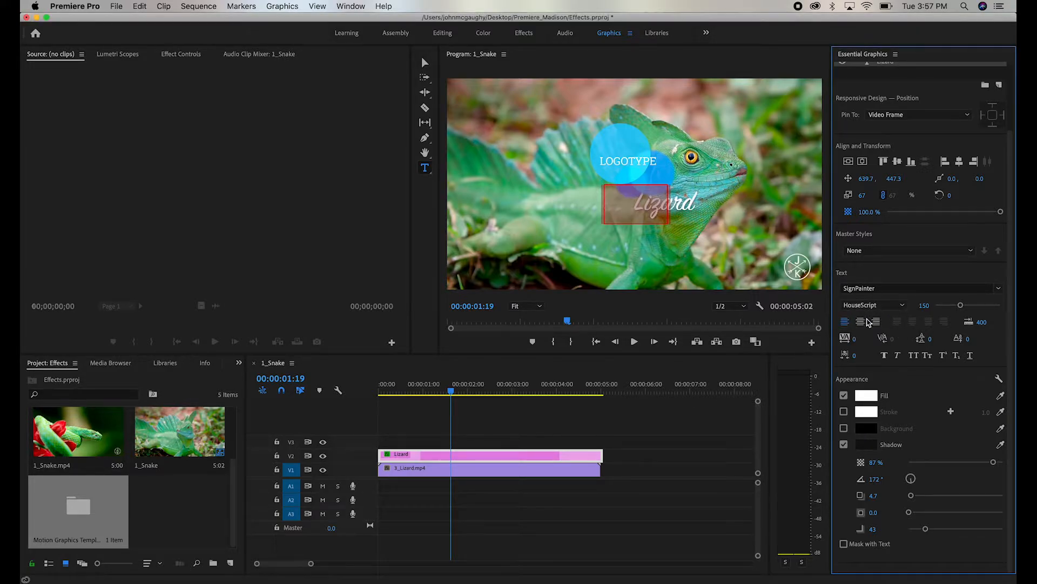
{"action": "left_click", "coordinate": [861, 321]}
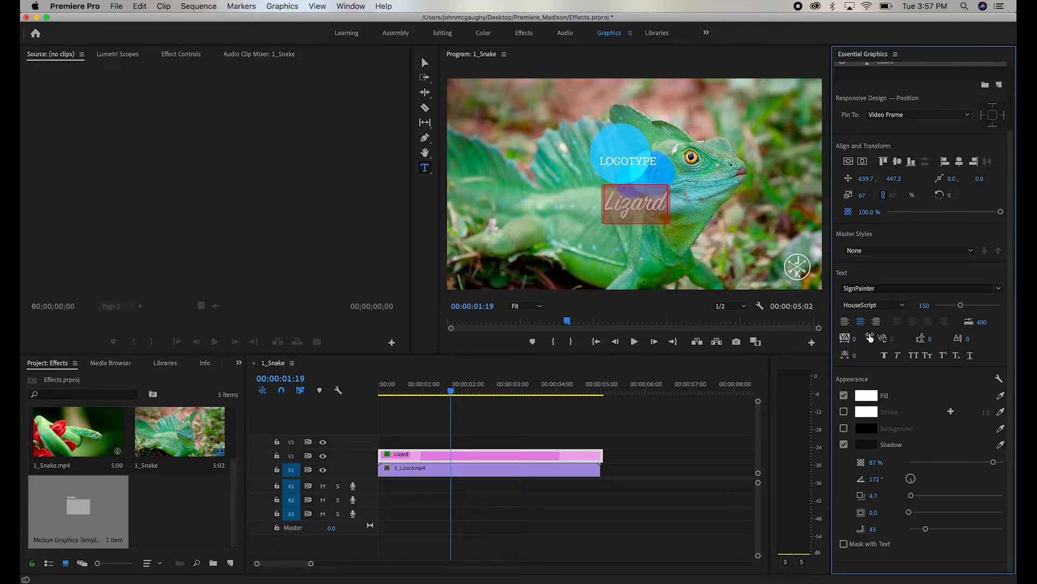
- Try increasing the text's tracking and spacing, then undo the change
{"action": "left_click_drag", "start_coordinate": [870, 337], "coordinate": [971, 330]}
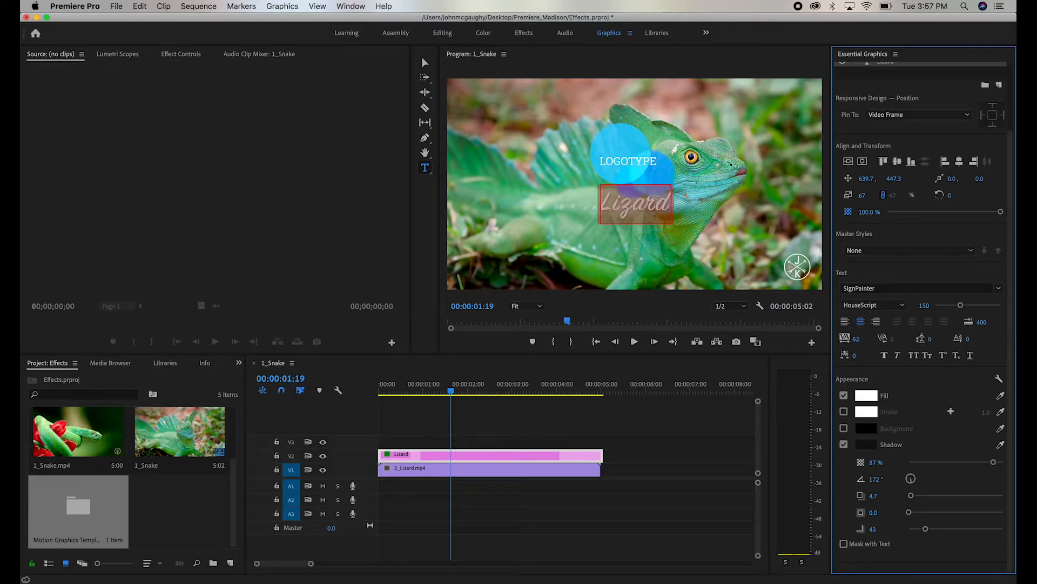
{"action": "left_click_drag", "start_coordinate": [891, 340], "coordinate": [935, 343]}
{"action": "key", "text": "super+z"}
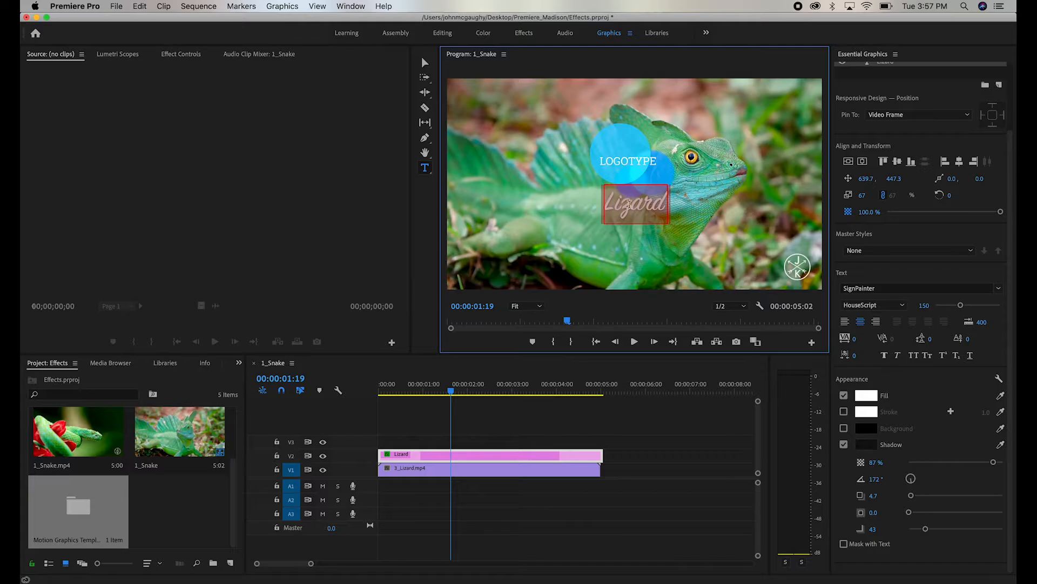
- Try adding a second 'Lizard' line and adjusting its tracking, then undo it
{"action": "left_click", "coordinate": [660, 210]}
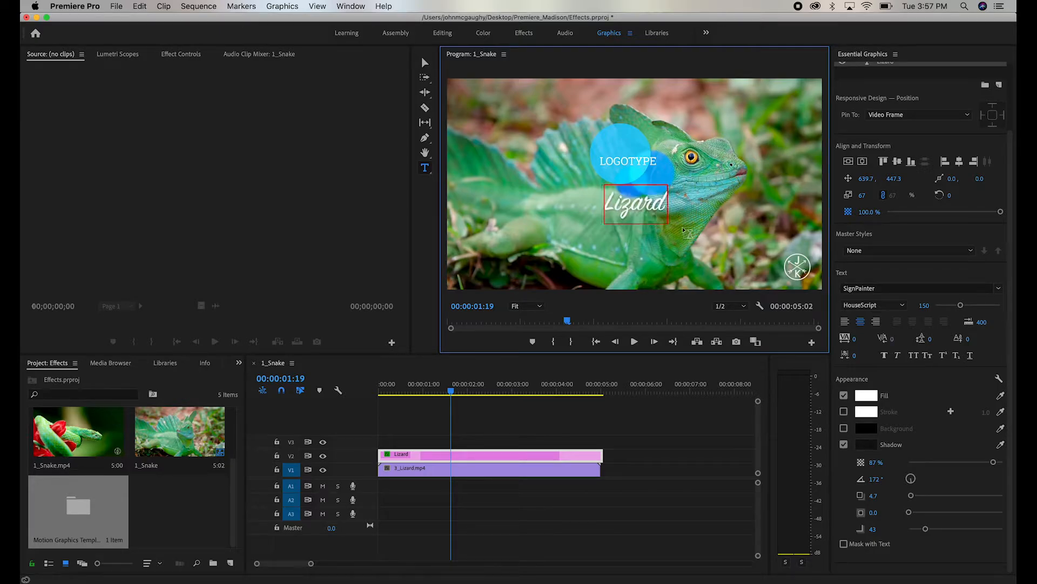
{"action": "key", "text": "Return"}
{"action": "type", "text": "Lizard"}
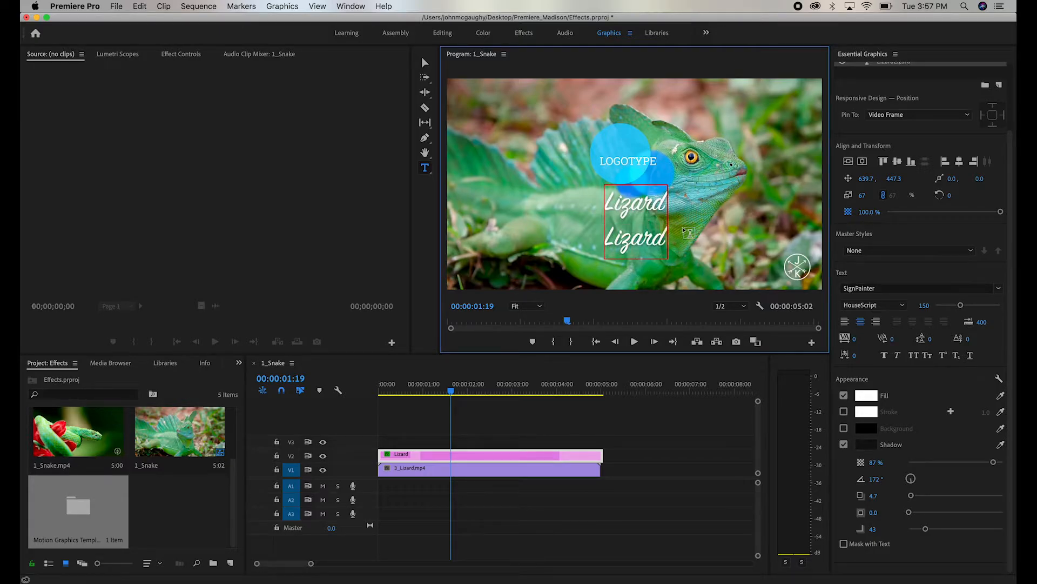
{"action": "key", "text": "super+a"}
{"action": "left_click_drag", "start_coordinate": [931, 340], "coordinate": [986, 340]}
{"action": "key", "text": "super+z"}
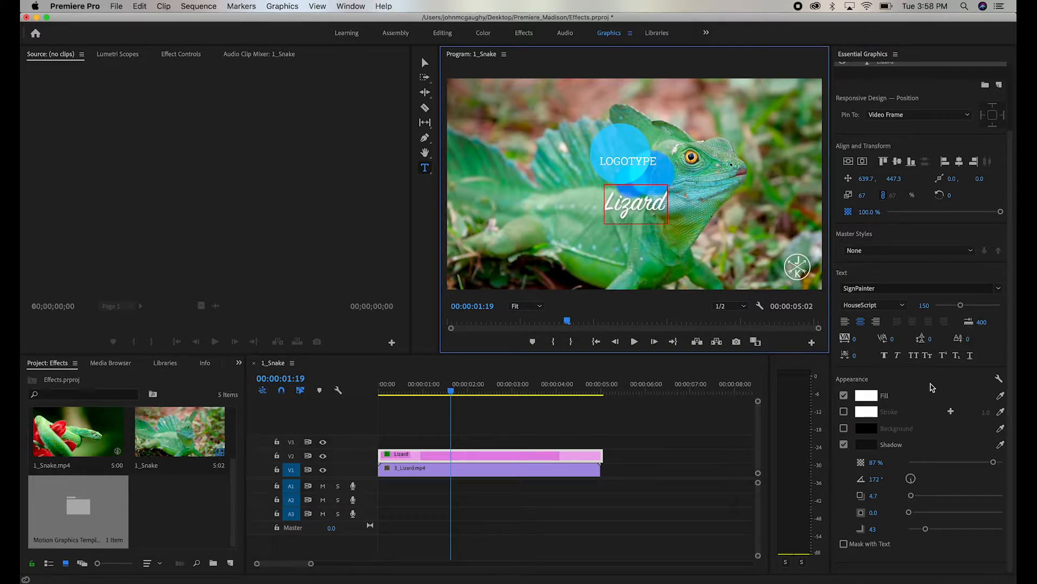
- Set the title's fill color to a pale yellow sampled from the footage, FFECC0
{"action": "key", "text": "super+a"}
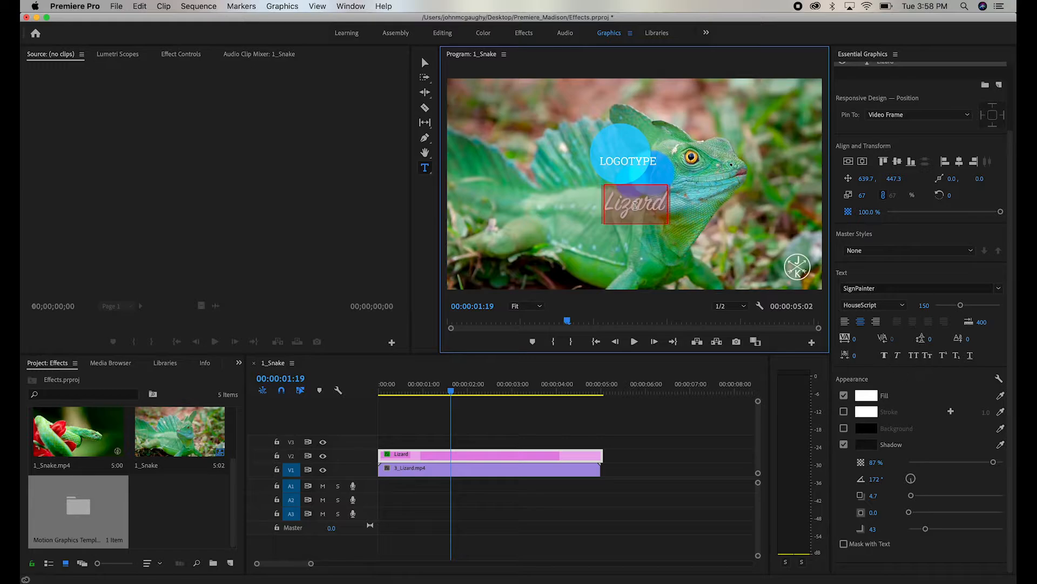
{"action": "left_click", "coordinate": [866, 396]}
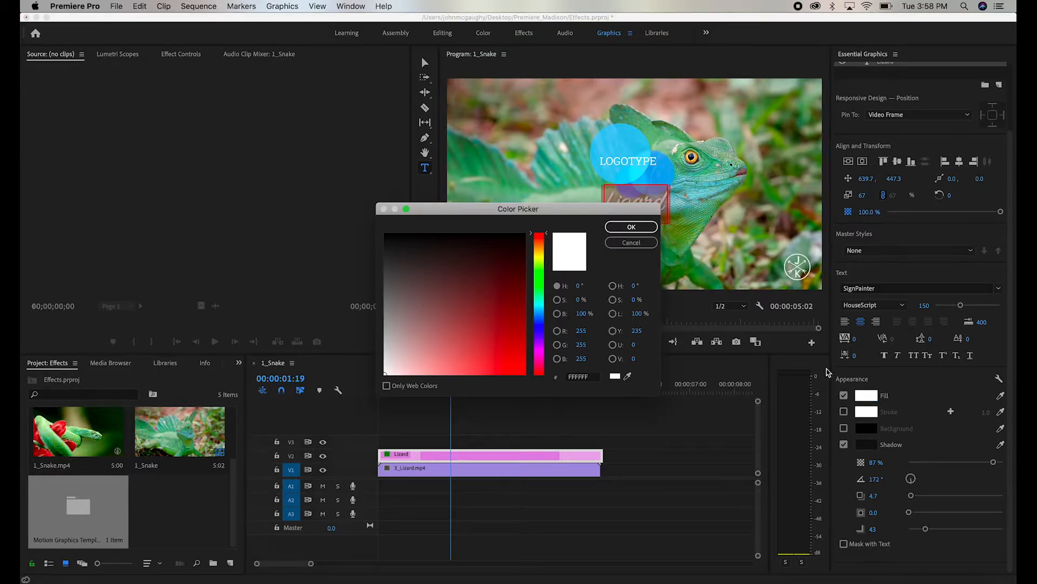
{"action": "left_click", "coordinate": [629, 380]}
{"action": "left_click", "coordinate": [687, 196]}
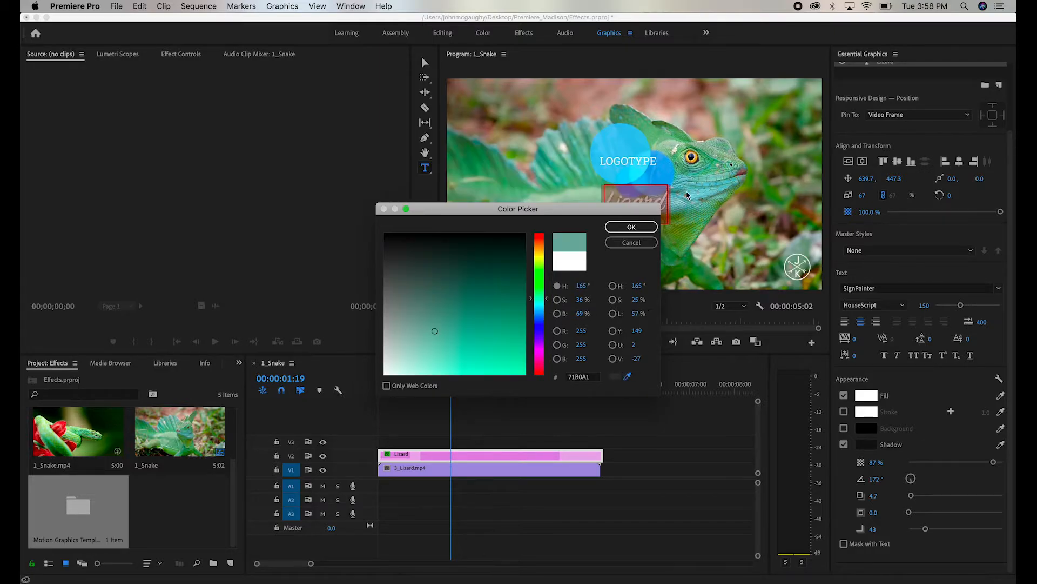
{"action": "left_click", "coordinate": [693, 157]}
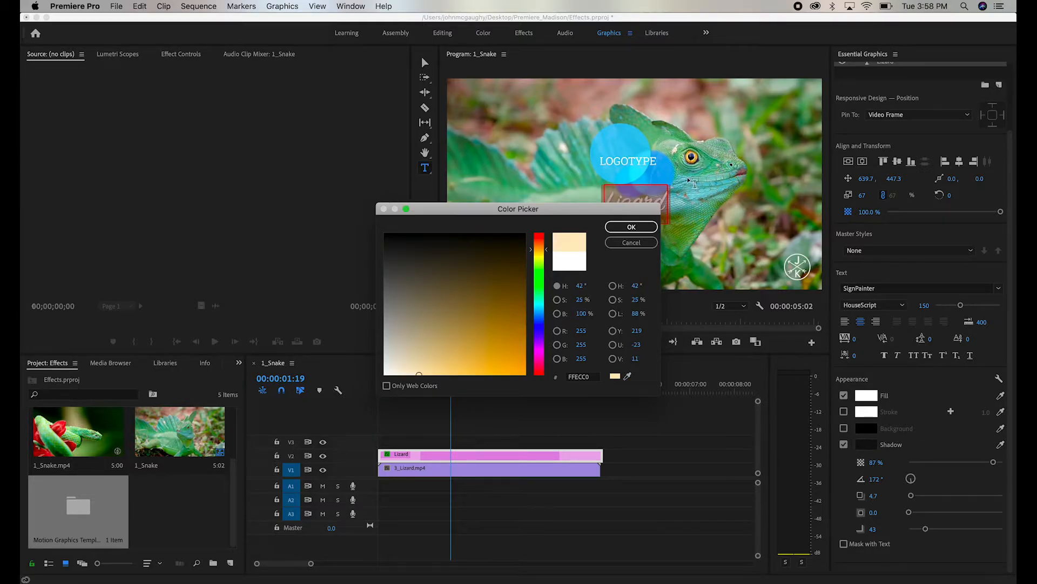
{"action": "left_click", "coordinate": [631, 227]}
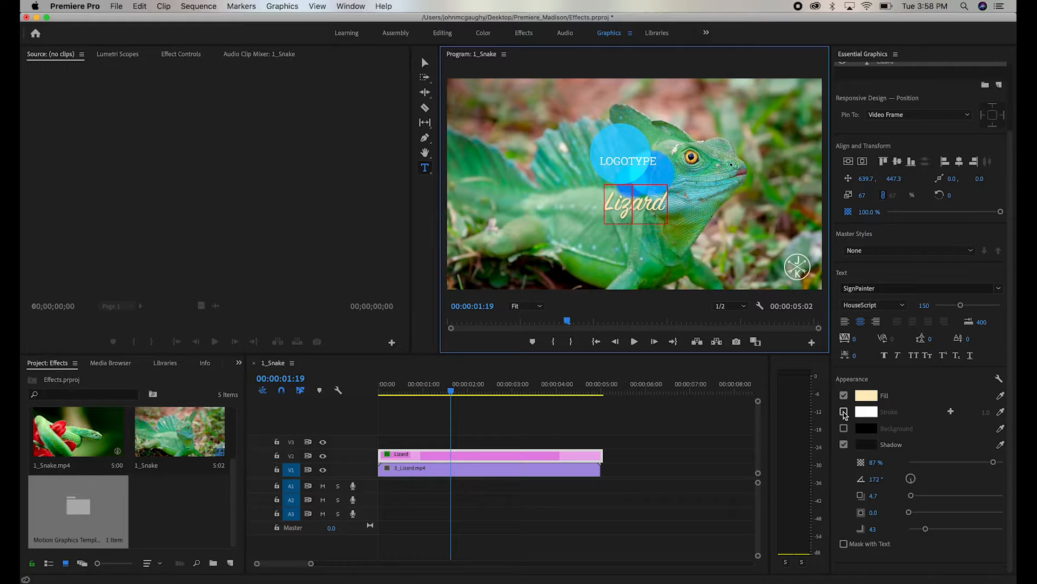
- Enable a stroke on the title text with a width of 10
{"action": "left_click", "coordinate": [844, 413]}
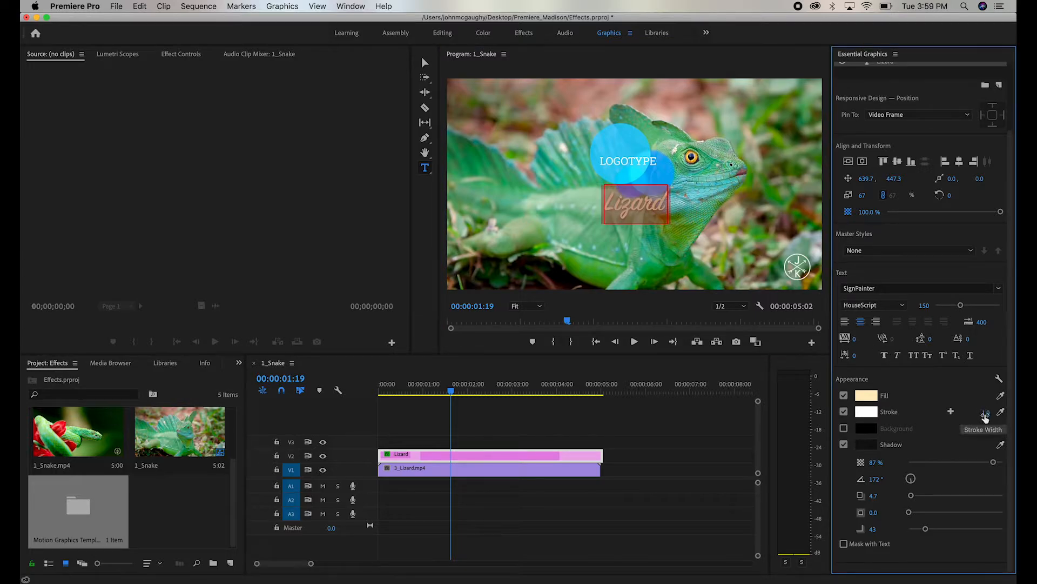
{"action": "left_click", "coordinate": [984, 414]}
{"action": "type", "text": "0"}
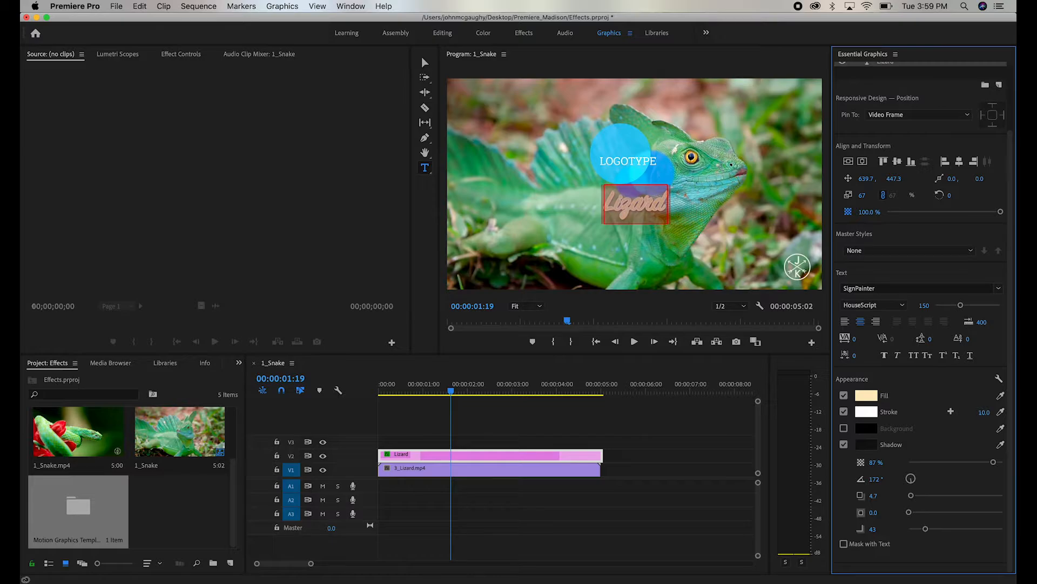
- Enable a background box behind the title text, keeping the shadow on
{"action": "left_click", "coordinate": [844, 444]}
{"action": "left_click", "coordinate": [844, 520]}
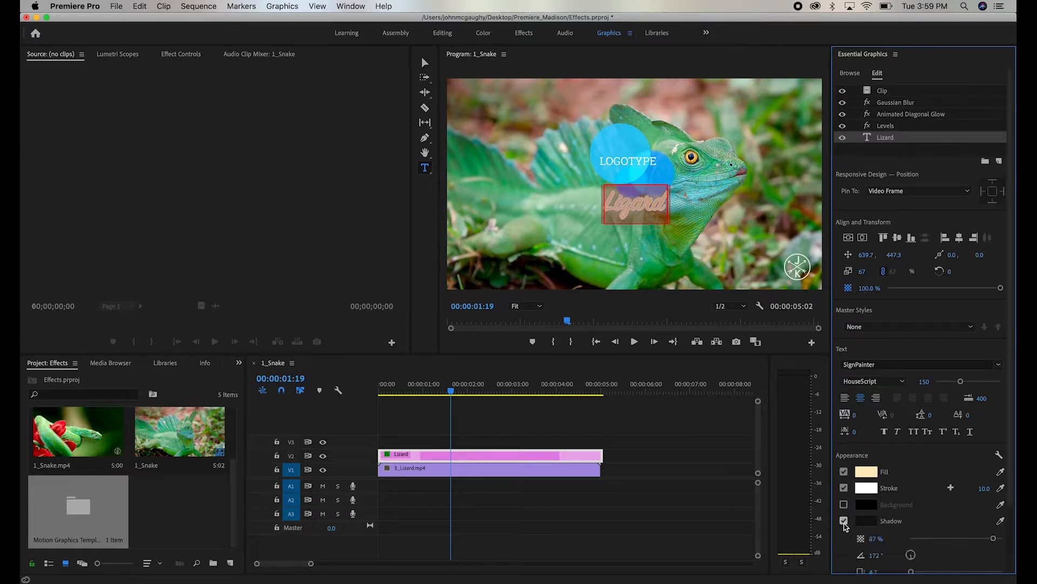
{"action": "left_click", "coordinate": [844, 504]}
{"action": "left_click", "coordinate": [655, 205]}
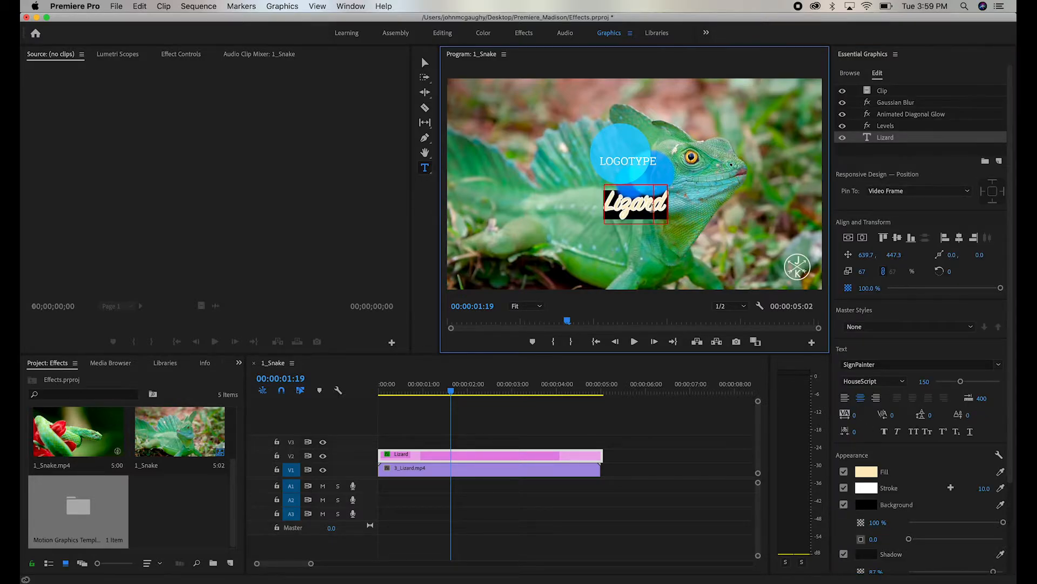
- Turn off the title's background box and delete the Lizard title clip from the timeline
{"action": "left_click", "coordinate": [844, 504]}
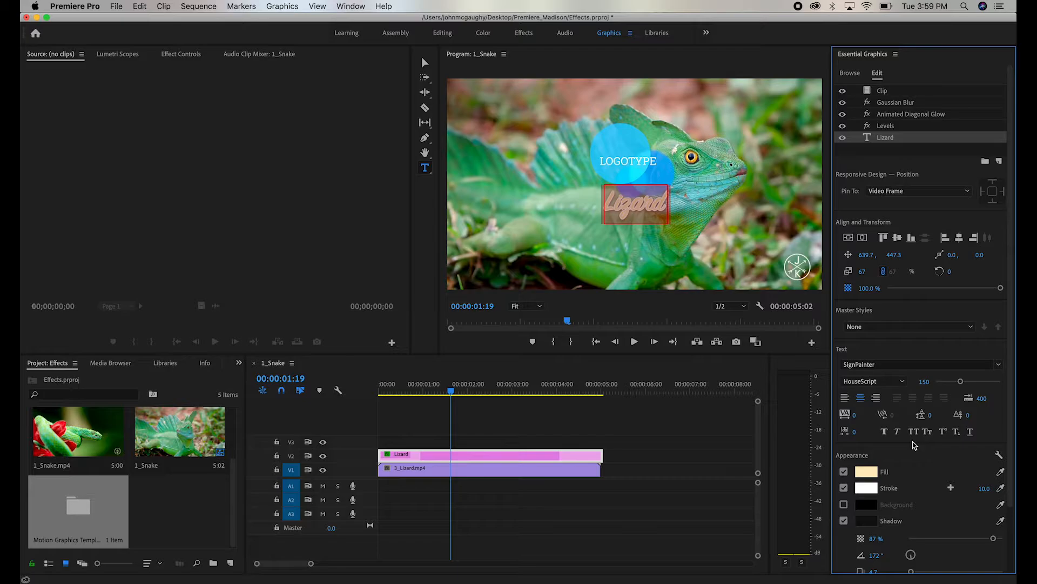
{"action": "left_click", "coordinate": [542, 454]}
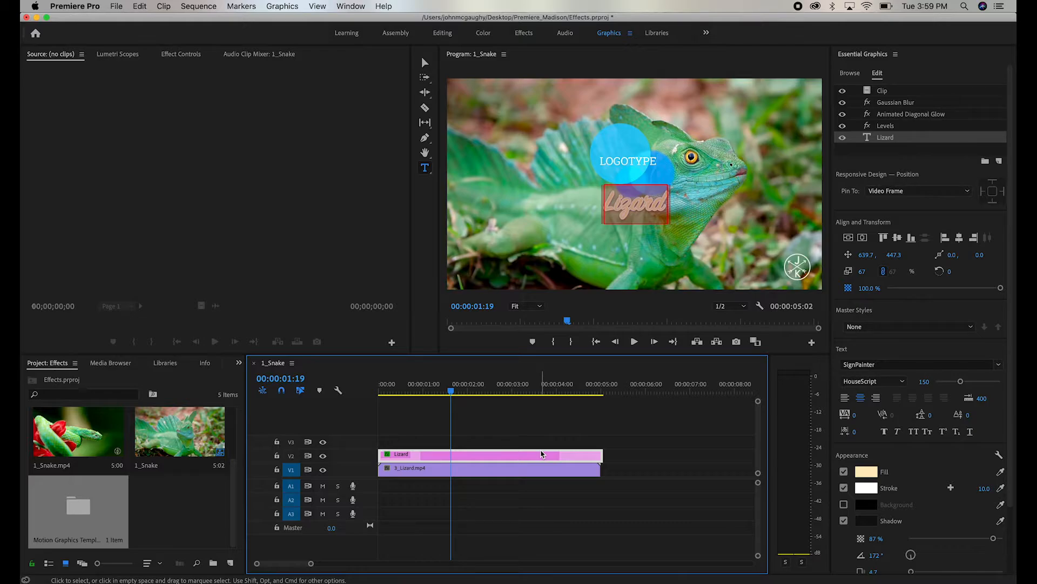
{"action": "key", "text": "Delete"}
- Create a new graphic containing an ellipse shape layer
{"action": "left_click", "coordinate": [850, 73]}
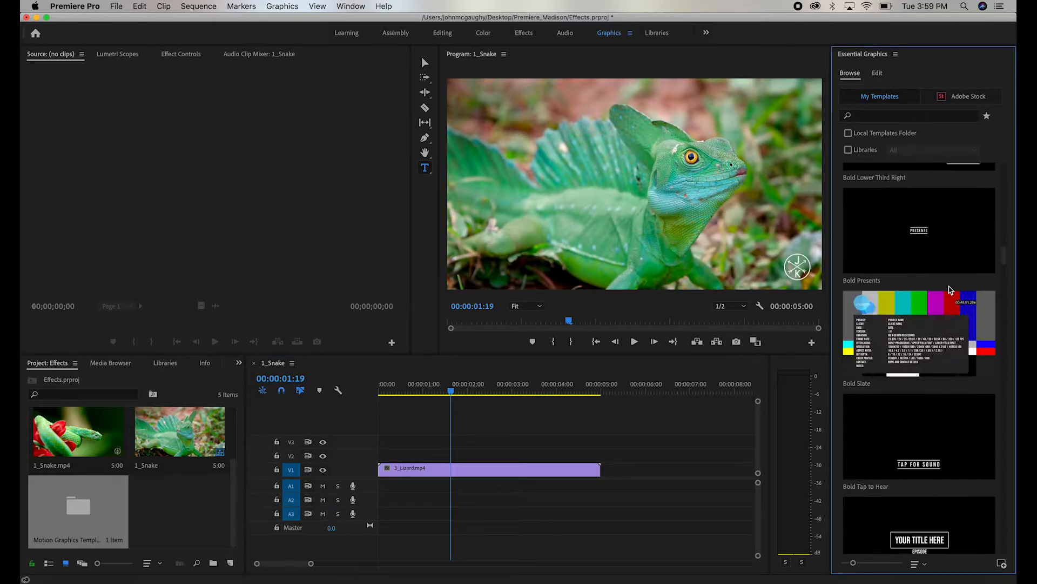
{"action": "scroll", "coordinate": [954, 286], "scroll_direction": "up", "scroll_amount": 10}
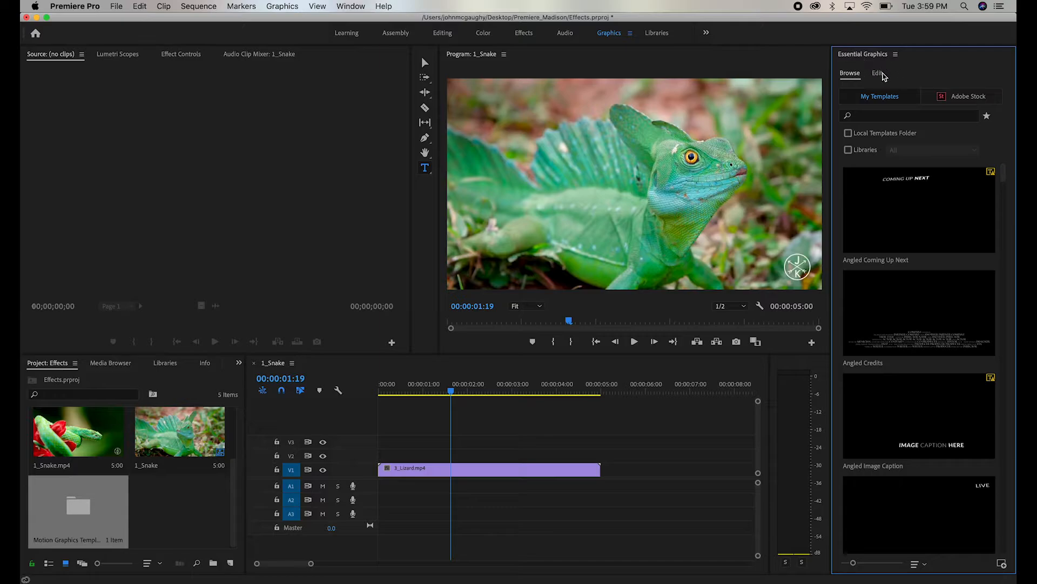
{"action": "left_click", "coordinate": [878, 73]}
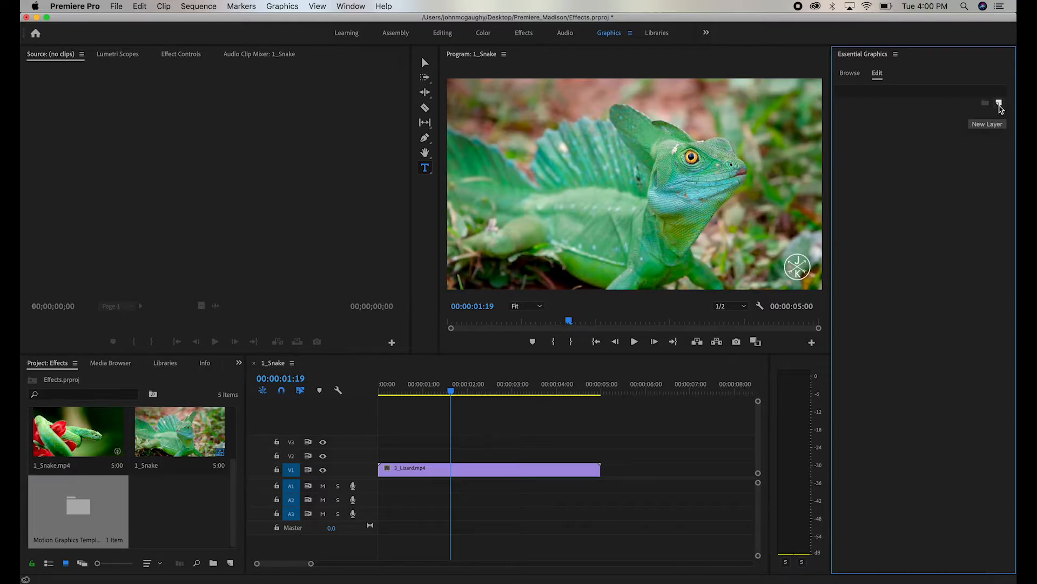
{"action": "left_click", "coordinate": [999, 104]}
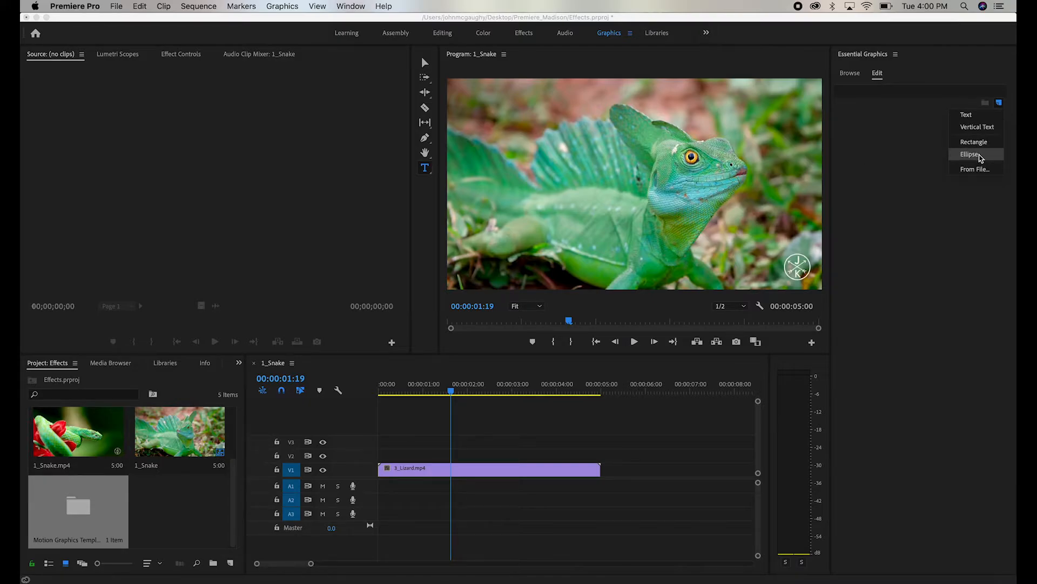
{"action": "left_click", "coordinate": [980, 156]}
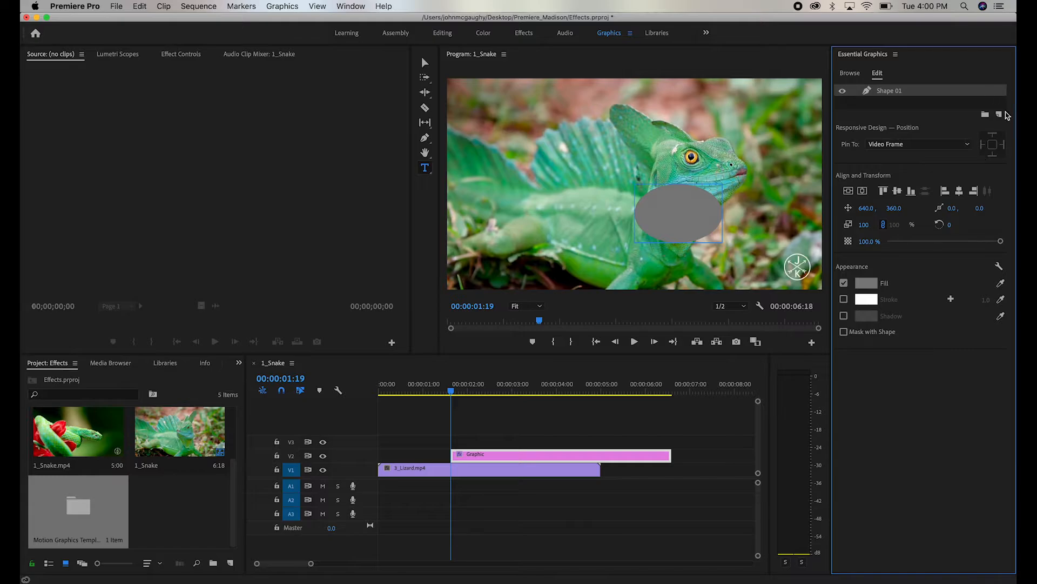
- Add a text layer to the new graphic above the ellipse
{"action": "left_click", "coordinate": [1000, 114]}
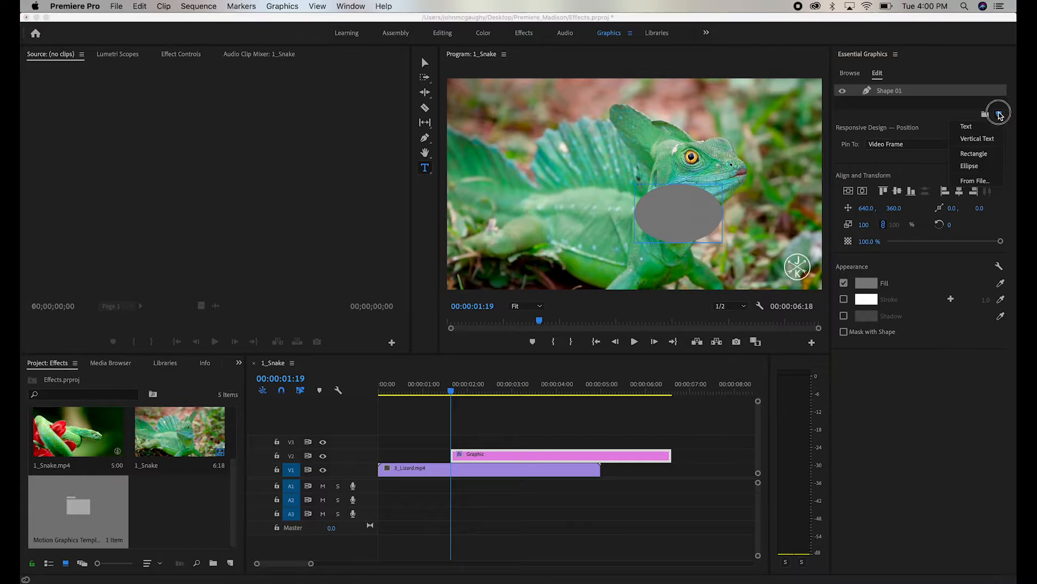
{"action": "left_click", "coordinate": [979, 130]}
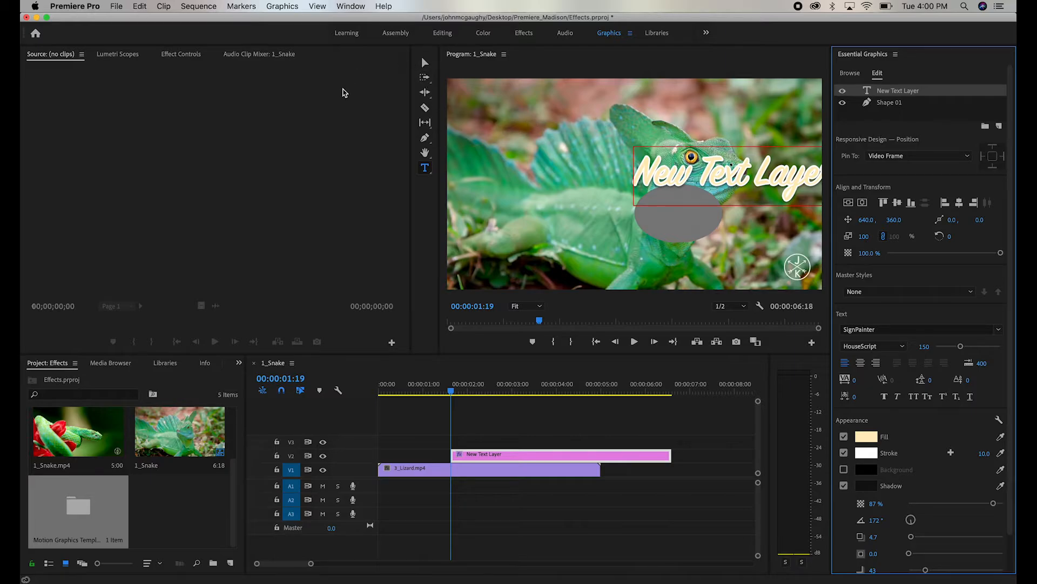
{"action": "left_click", "coordinate": [425, 63]}
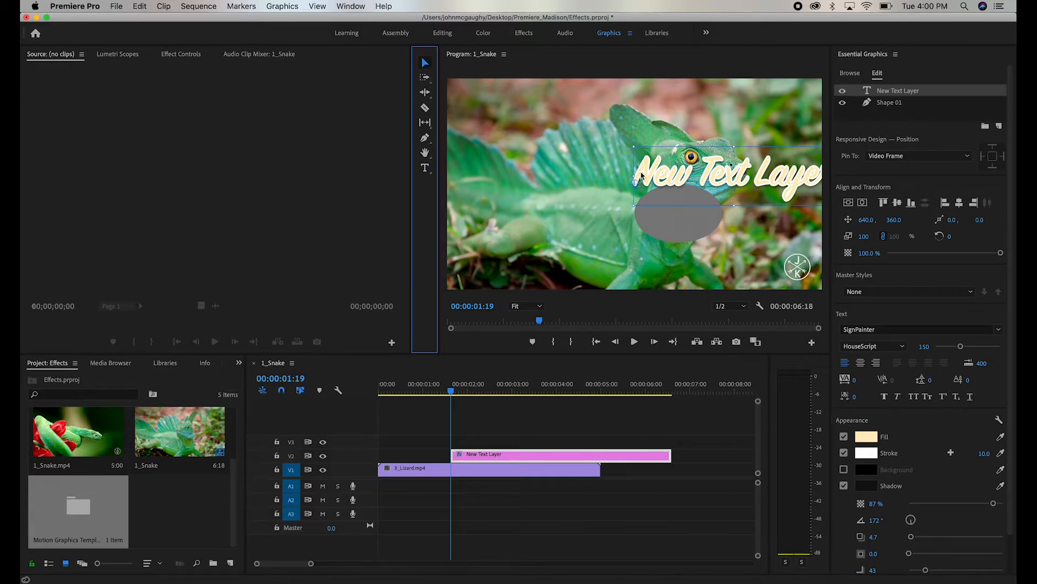
- Drag the text layer and the ellipse to different spots in the frame
{"action": "left_click_drag", "start_coordinate": [751, 173], "coordinate": [614, 189]}
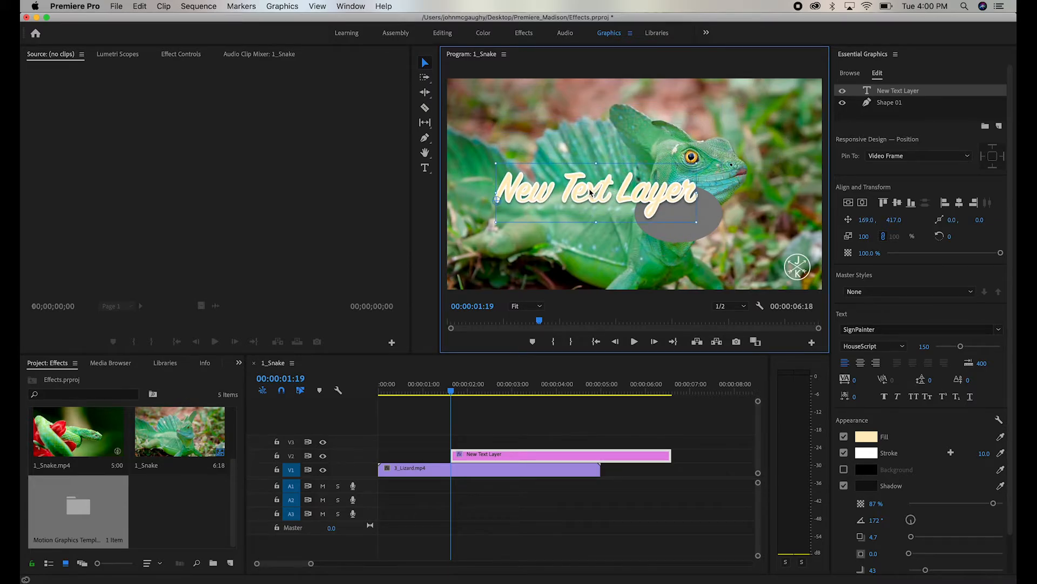
{"action": "left_click_drag", "start_coordinate": [584, 192], "coordinate": [610, 133]}
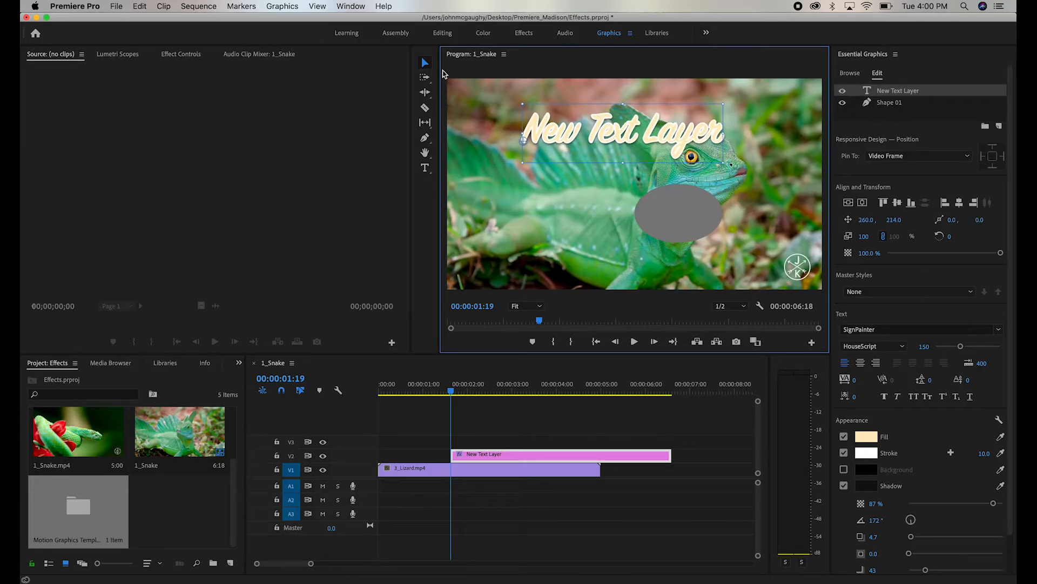
{"action": "left_click_drag", "start_coordinate": [602, 132], "coordinate": [577, 159]}
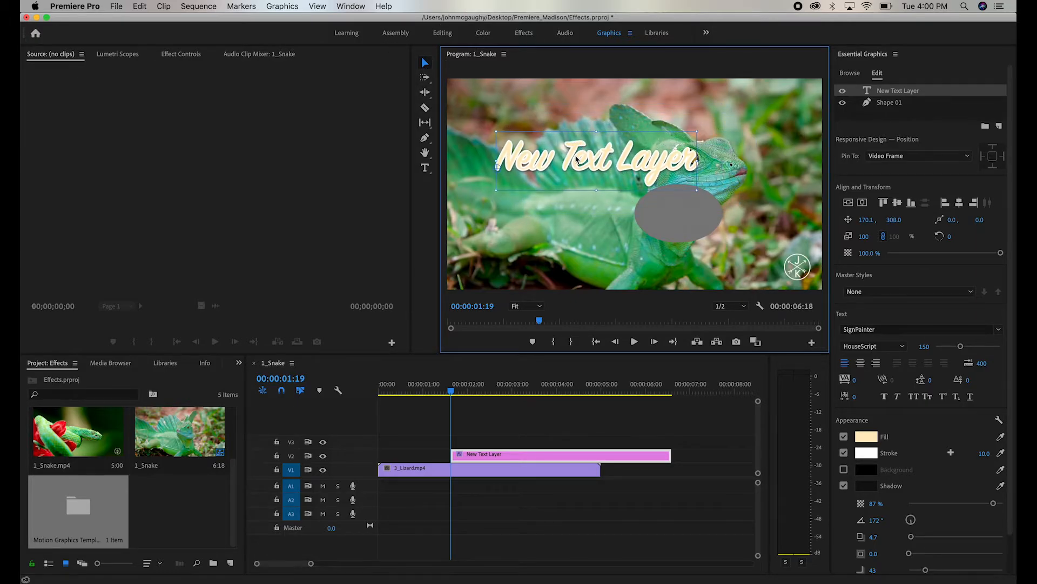
{"action": "left_click_drag", "start_coordinate": [670, 210], "coordinate": [594, 220]}
{"action": "mouse_move", "coordinate": [604, 156]}
{"action": "left_mouse_down"}
{"action": "mouse_move", "coordinate": [579, 133]}
{"action": "mouse_move", "coordinate": [599, 129]}
{"action": "mouse_move", "coordinate": [607, 156]}
{"action": "mouse_move", "coordinate": [589, 136]}
{"action": "mouse_move", "coordinate": [592, 148]}
{"action": "left_mouse_up"}
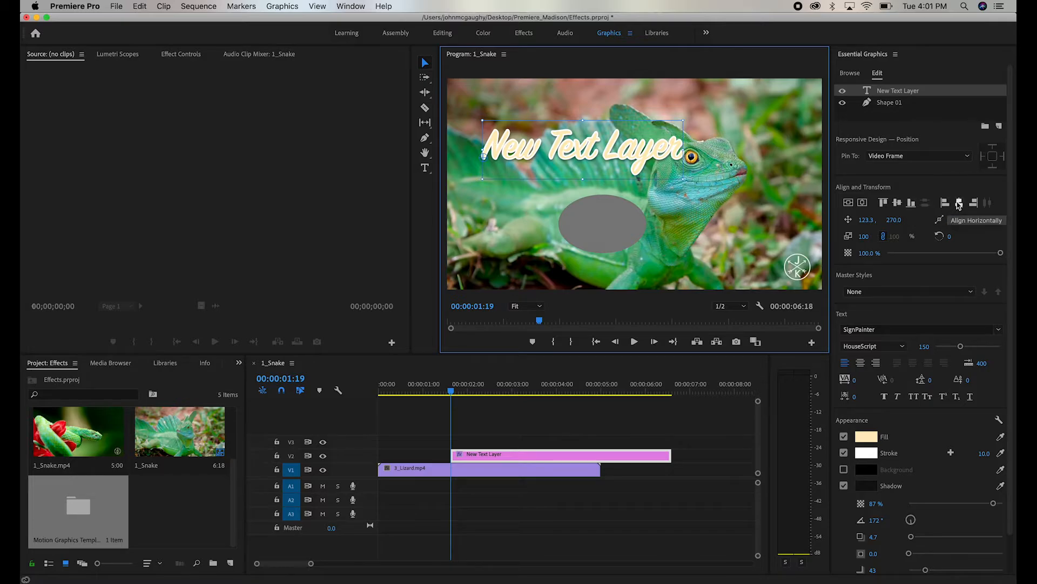
- Center the text layer vertically and horizontally in the video frame
{"action": "left_click", "coordinate": [849, 204]}
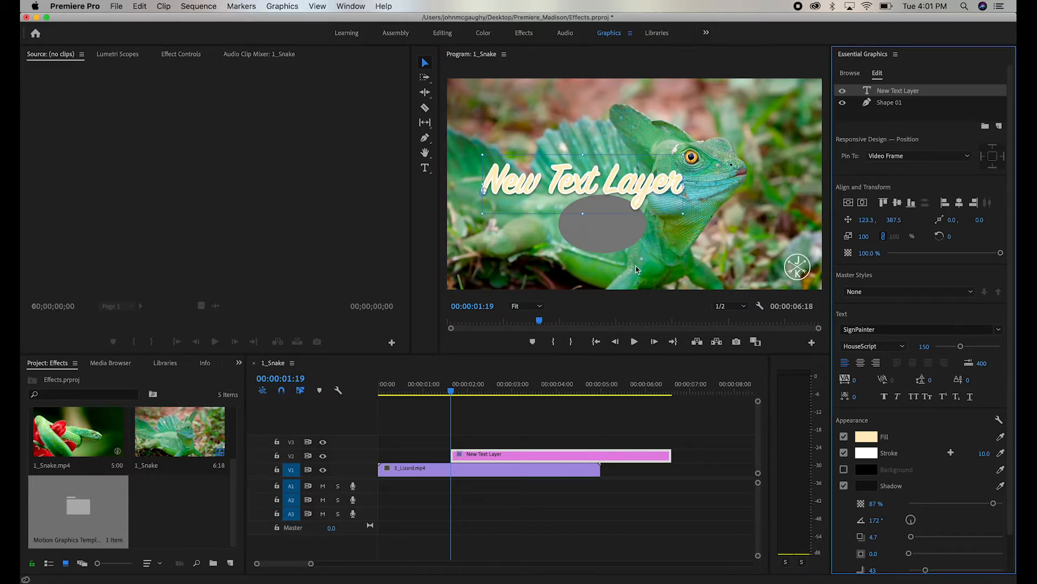
{"action": "left_click", "coordinate": [862, 203]}
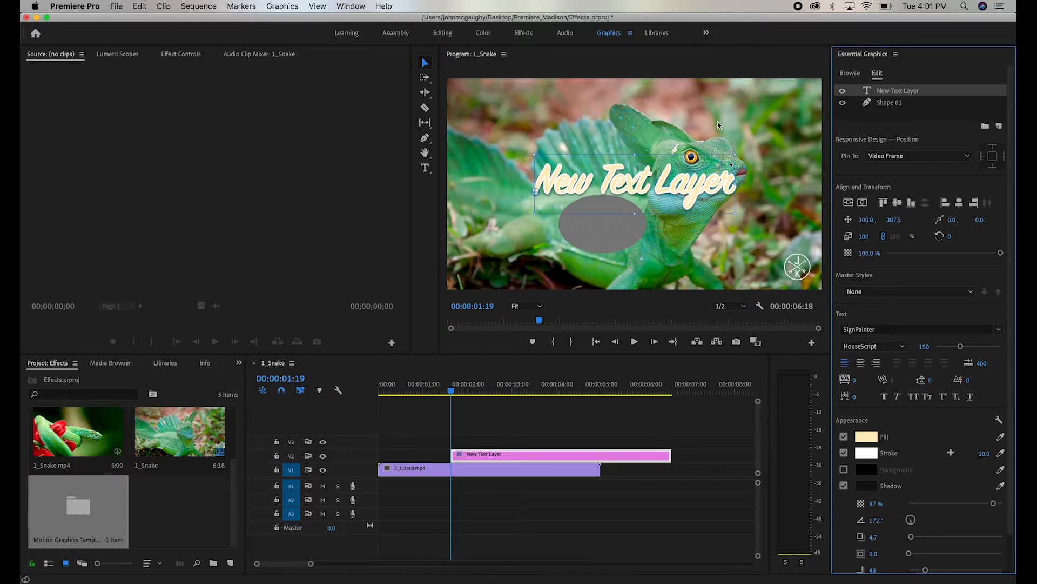
- Center the ellipse shape vertically and horizontally in the video frame
{"action": "left_click", "coordinate": [890, 103]}
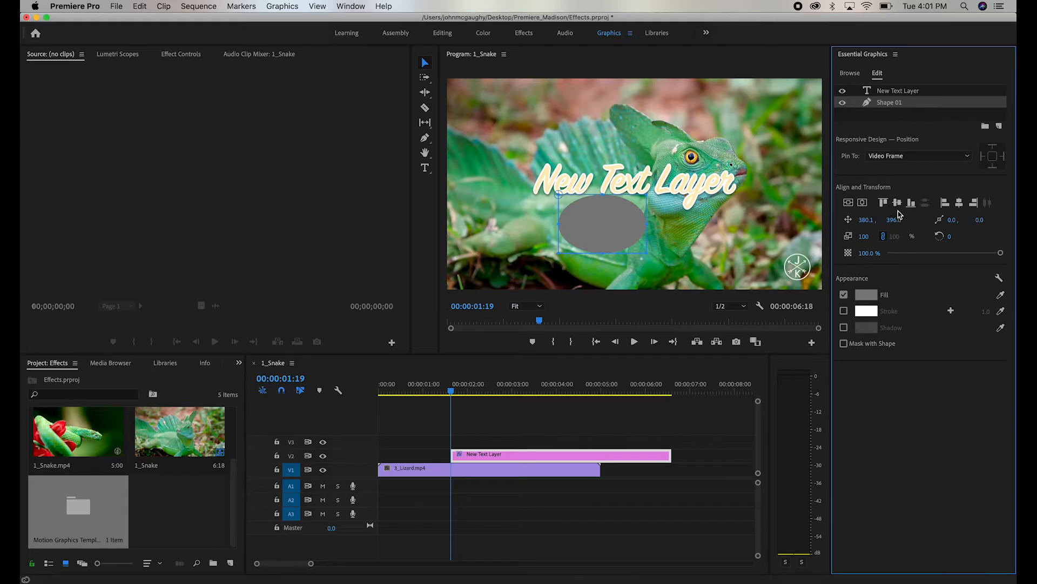
{"action": "left_click", "coordinate": [898, 204]}
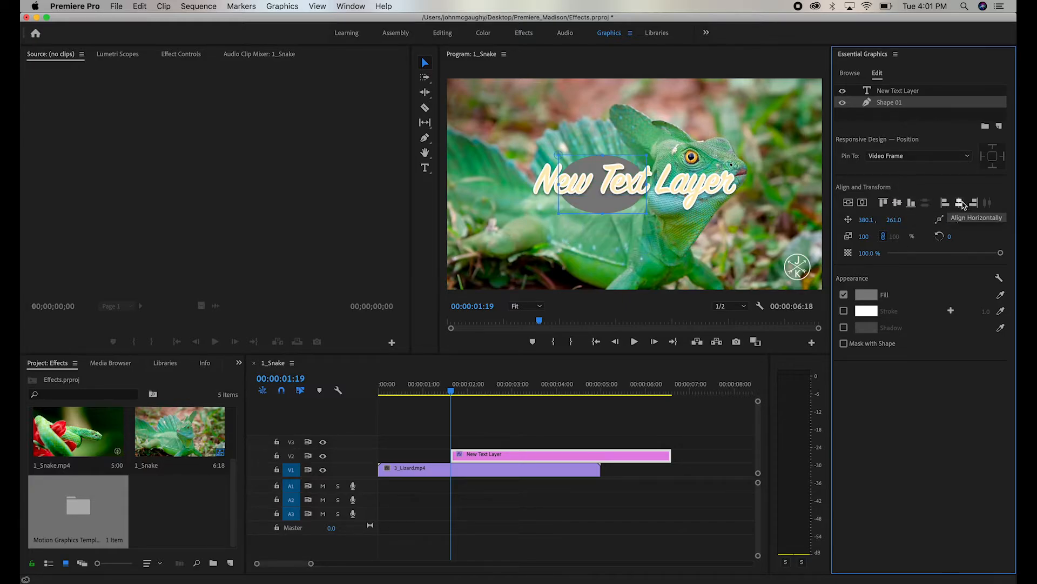
{"action": "left_click", "coordinate": [961, 203]}
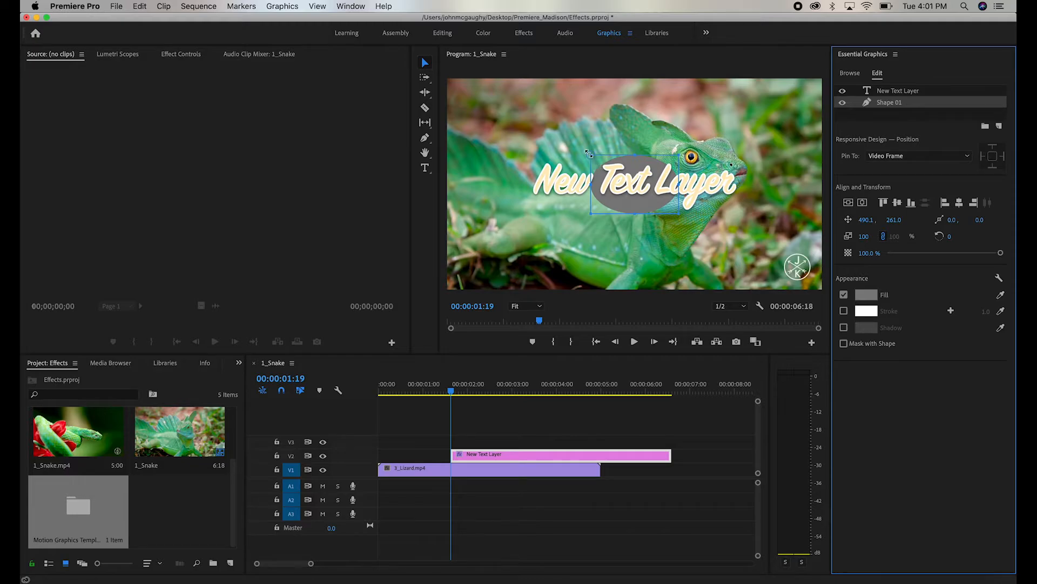
- Try rotating the text layer, then undo the rotation
{"action": "left_click", "coordinate": [565, 187]}
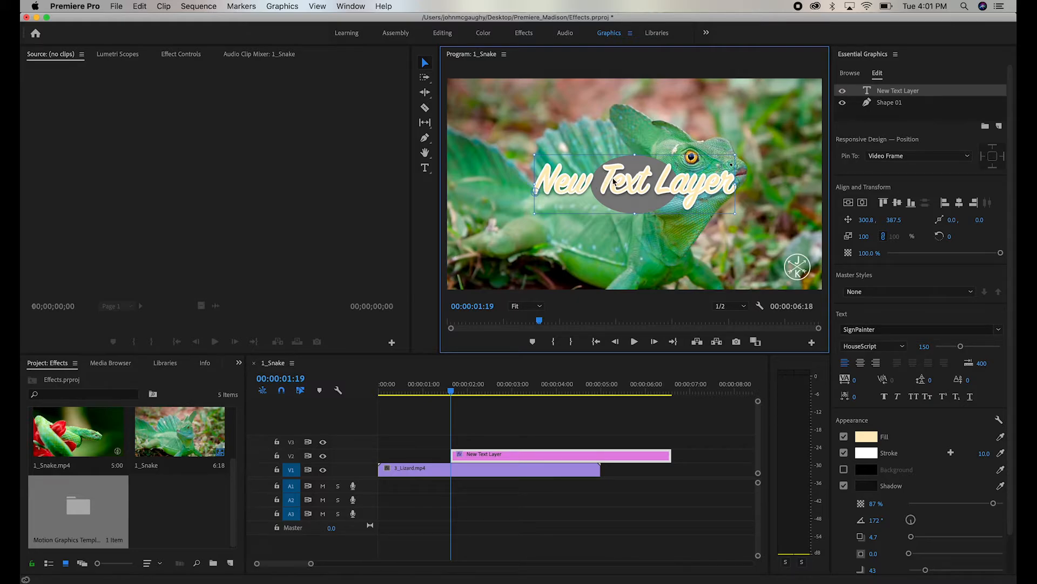
{"action": "left_click", "coordinate": [178, 60]}
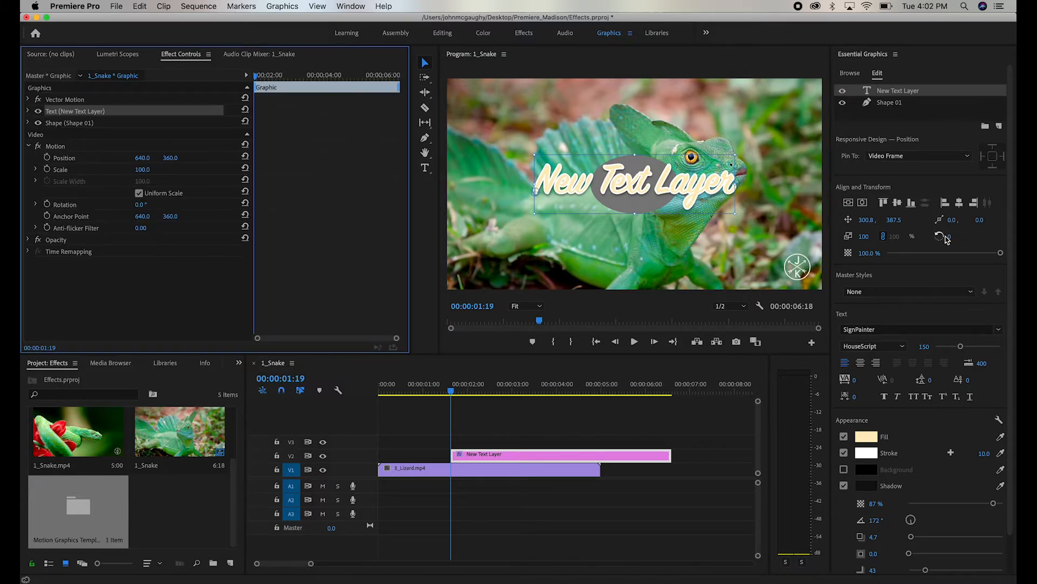
{"action": "left_click_drag", "start_coordinate": [949, 237], "coordinate": [868, 237]}
{"action": "key", "text": "super+z"}
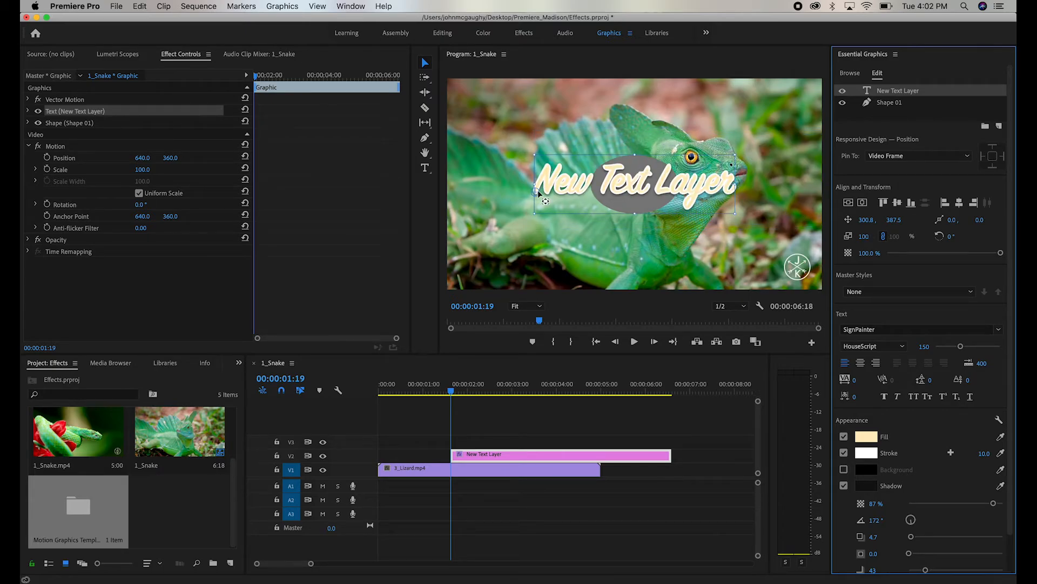
- Move the text layer's anchor point onto the ellipse's centre, test a rotation and undo it
{"action": "left_click_drag", "start_coordinate": [538, 192], "coordinate": [635, 184]}
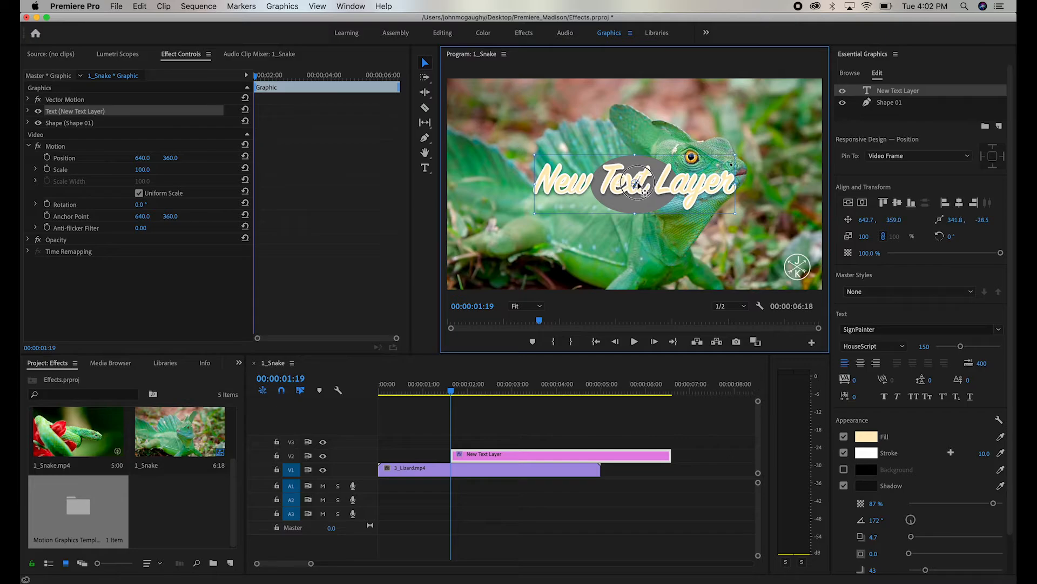
{"action": "left_click_drag", "start_coordinate": [951, 237], "coordinate": [1036, 237]}
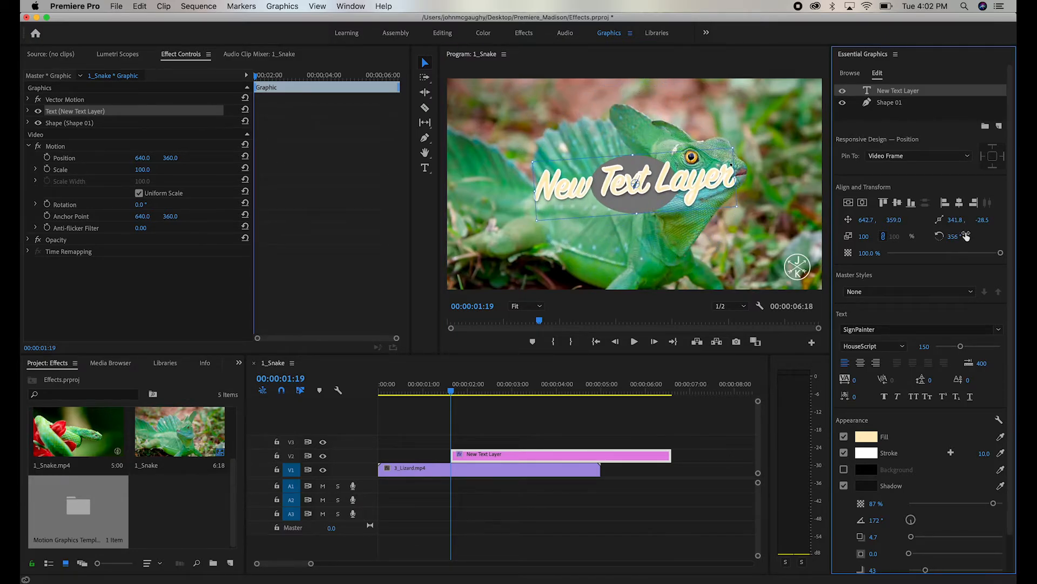
{"action": "key", "text": "super+z"}
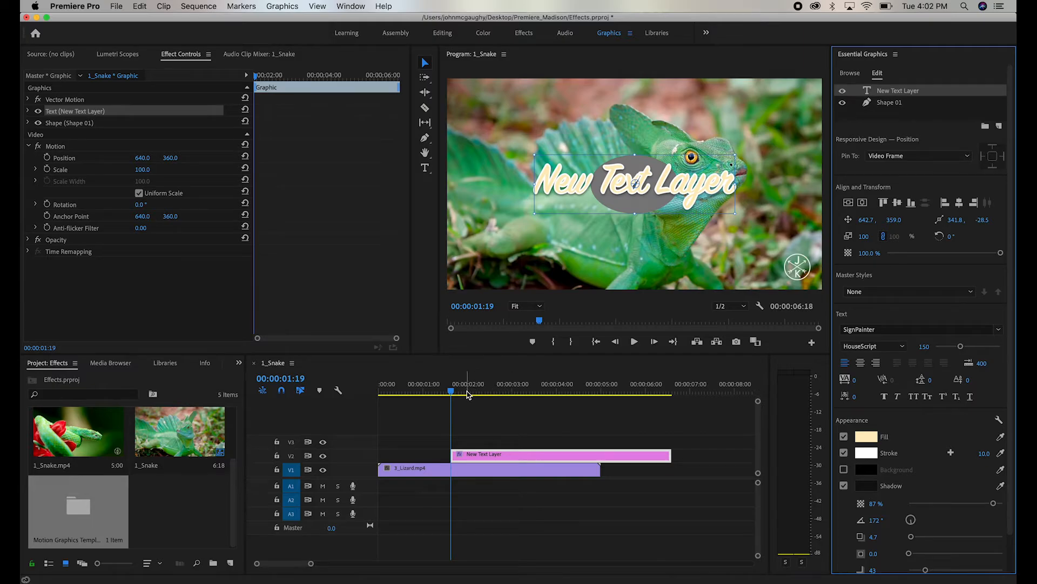
- Keyframe the ellipse's scale from 47 at 00:00:01:19 up to 100 at 00:00:02:21
{"action": "key", "text": "space"}
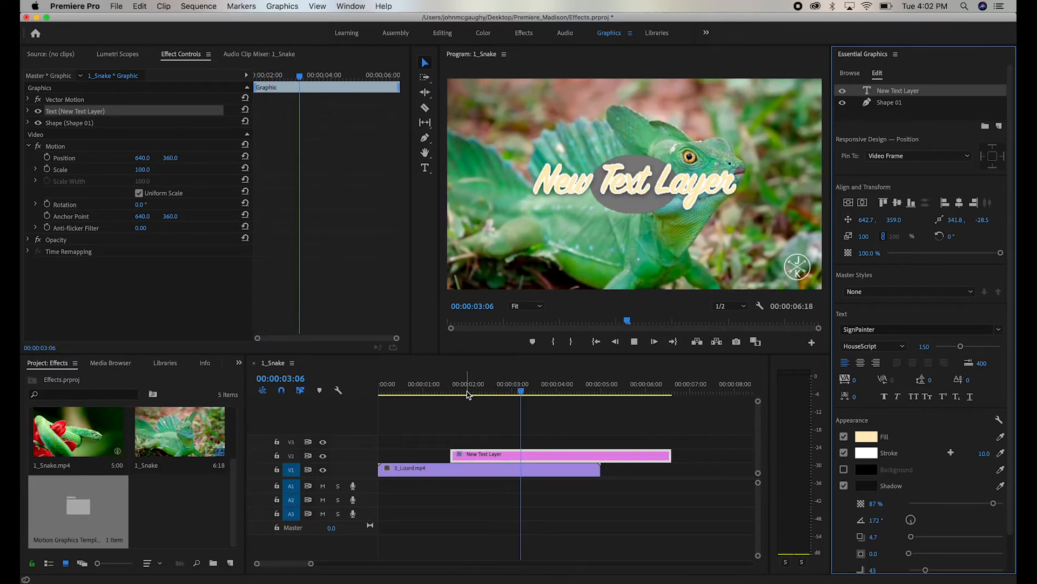
{"action": "left_click", "coordinate": [451, 388]}
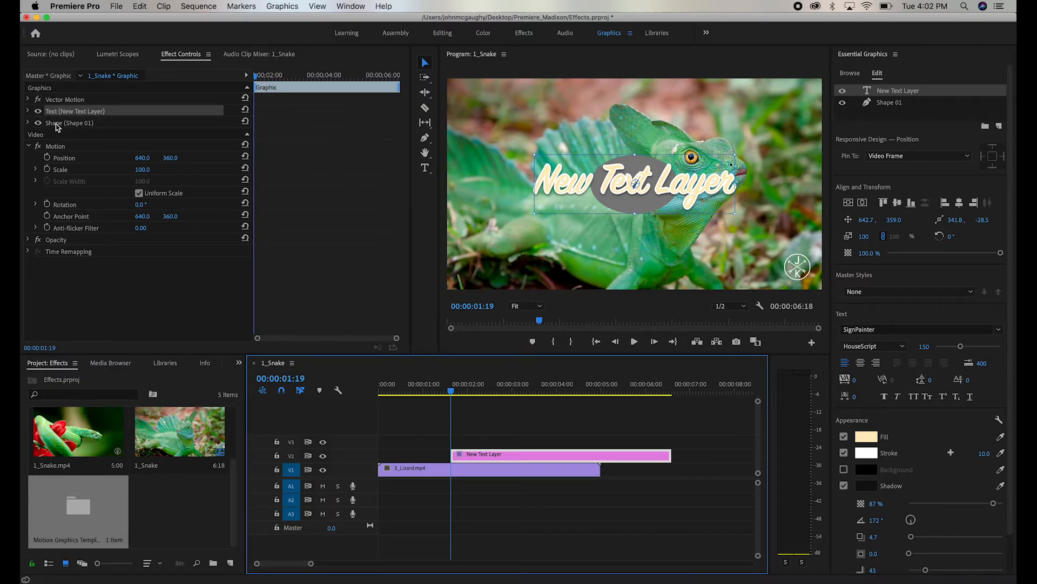
{"action": "left_click", "coordinate": [28, 124]}
{"action": "scroll", "coordinate": [135, 216], "scroll_direction": "down", "scroll_amount": 2}
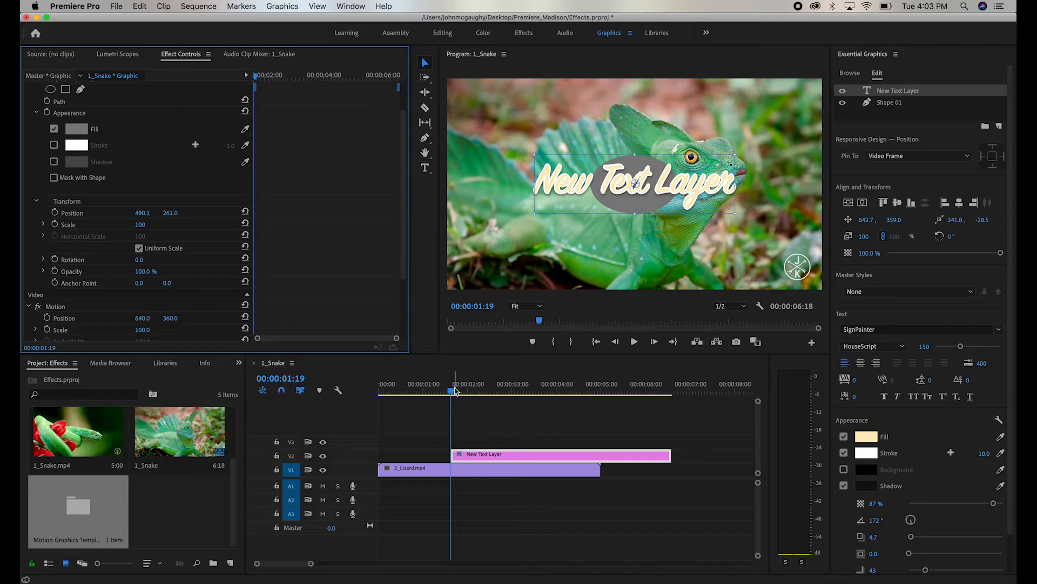
{"action": "left_click_drag", "start_coordinate": [454, 390], "coordinate": [500, 390]}
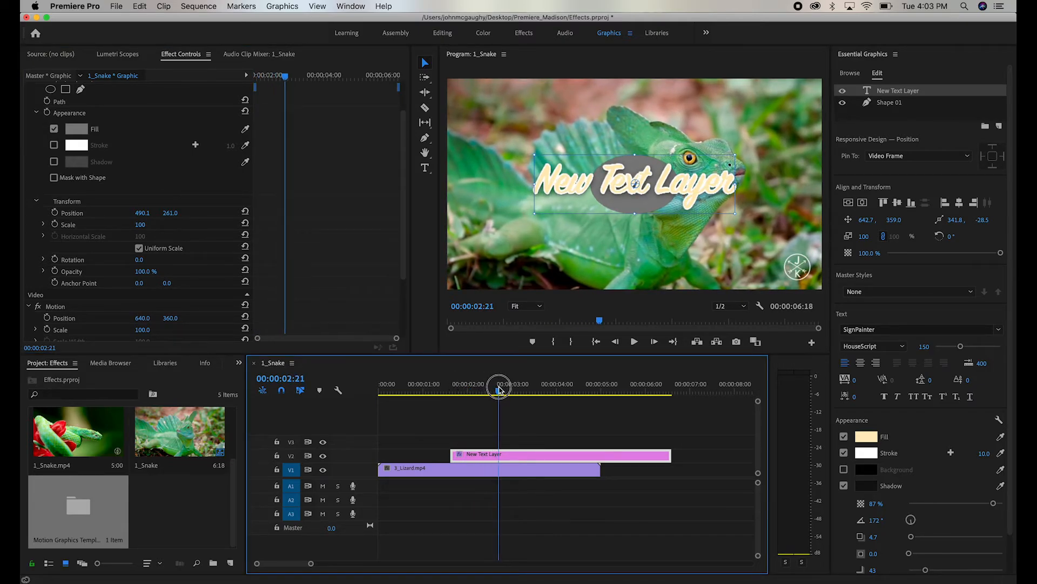
{"action": "left_click", "coordinate": [55, 224]}
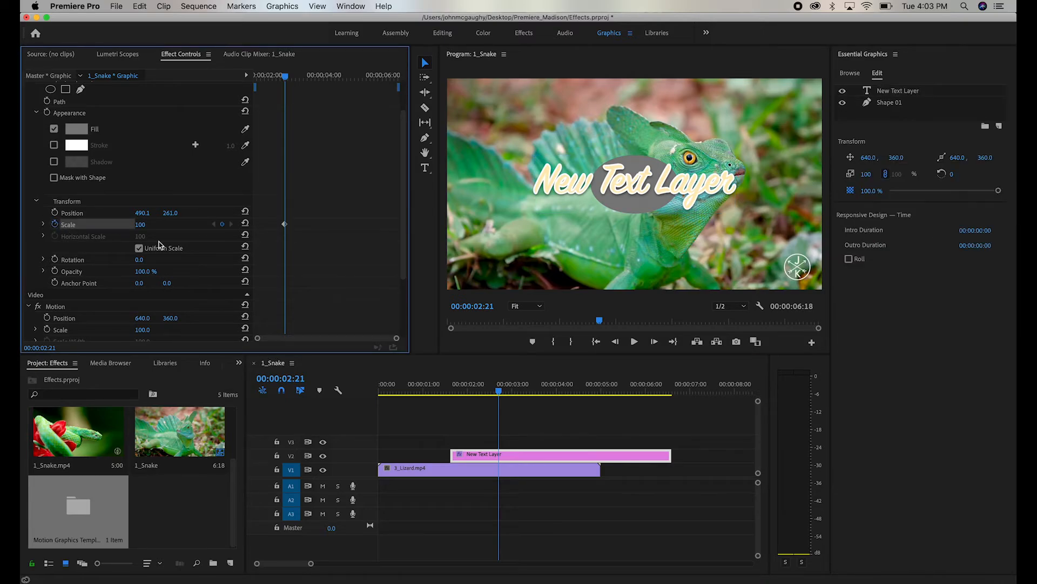
{"action": "left_click", "coordinate": [451, 389]}
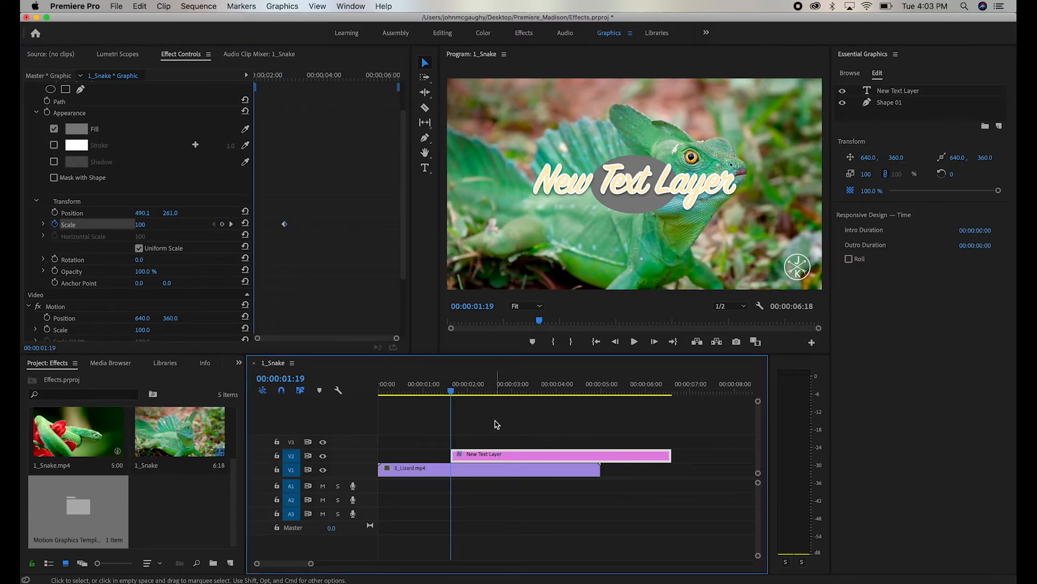
{"action": "left_click", "coordinate": [145, 224]}
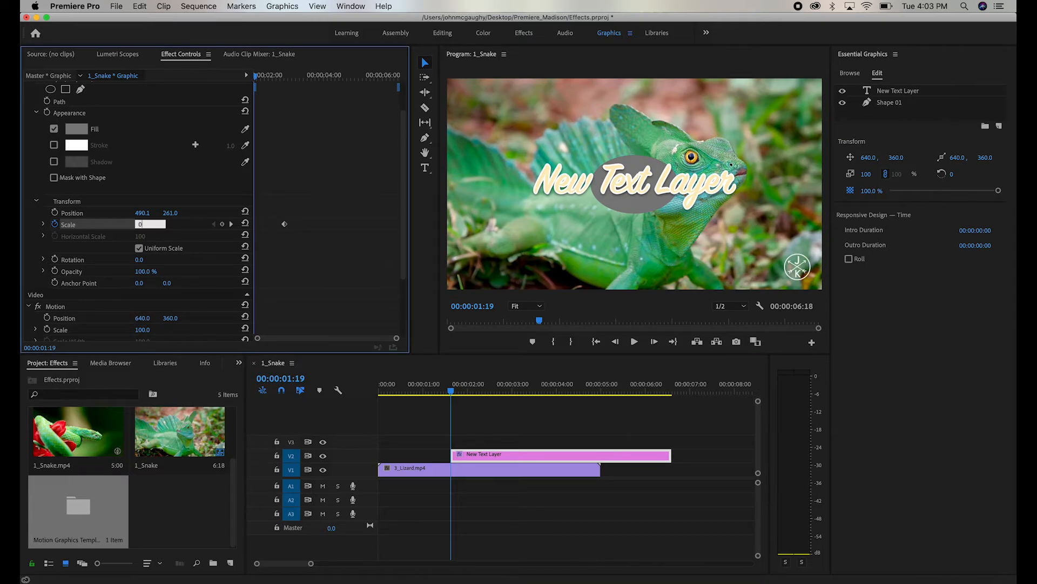
{"action": "type", "text": "47"}
{"action": "key", "text": "Return"}
- Play back the ellipse's scale animation and select the text layer
{"action": "left_click", "coordinate": [461, 396]}
{"action": "key", "text": "space"}
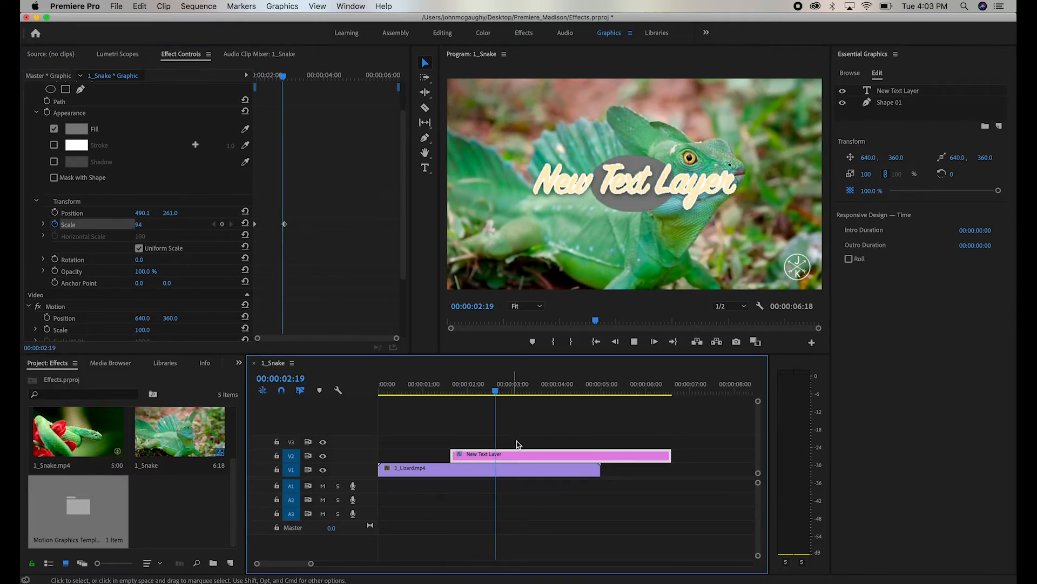
{"action": "key", "text": "space"}
{"action": "left_click", "coordinate": [474, 385]}
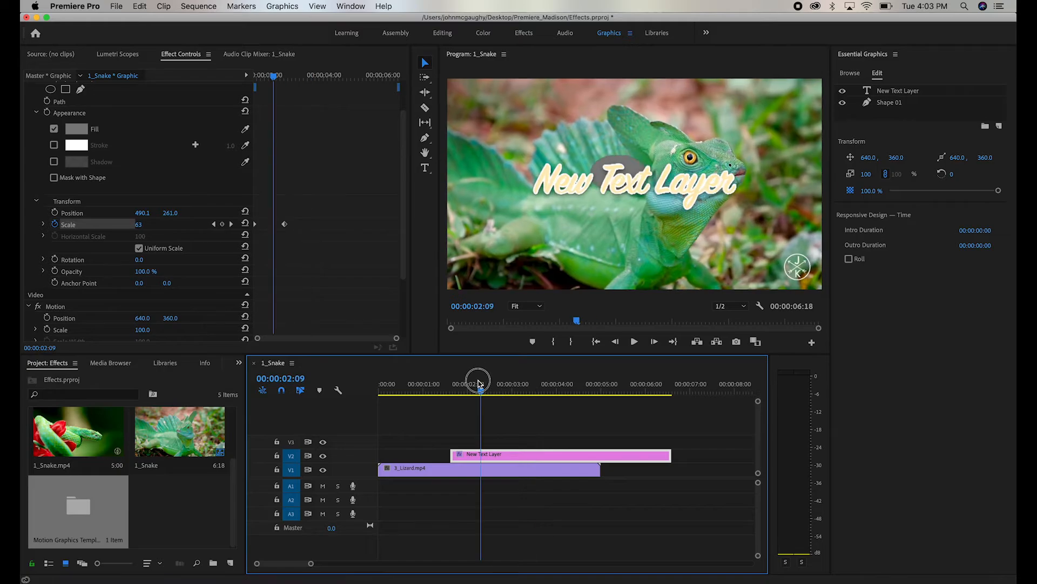
{"action": "left_click", "coordinate": [601, 171]}
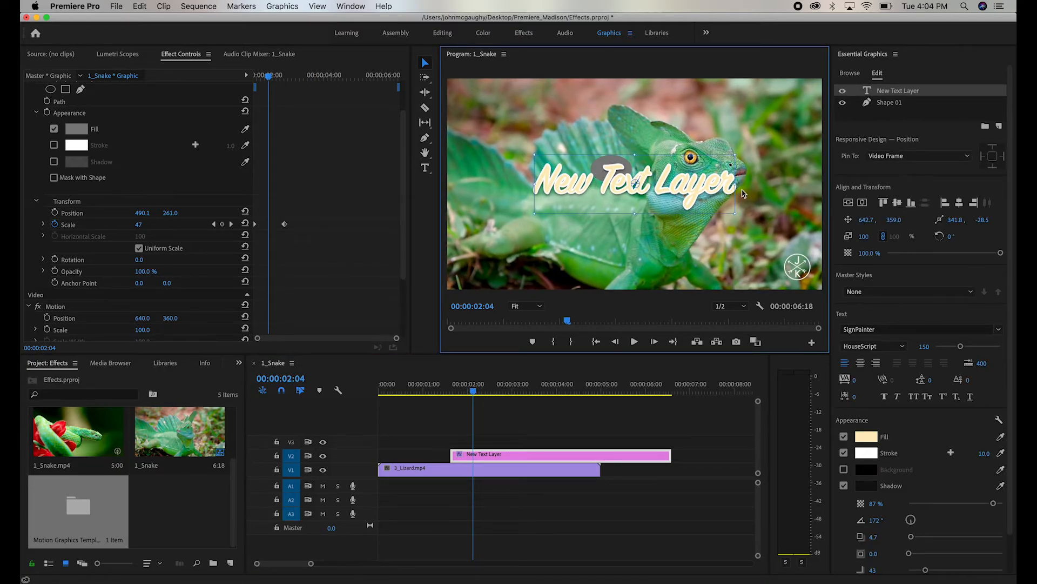
- Centre the ellipse's anchor point on the shape and add a scale keyframe at 00:00:02:11
{"action": "left_click", "coordinate": [607, 177]}
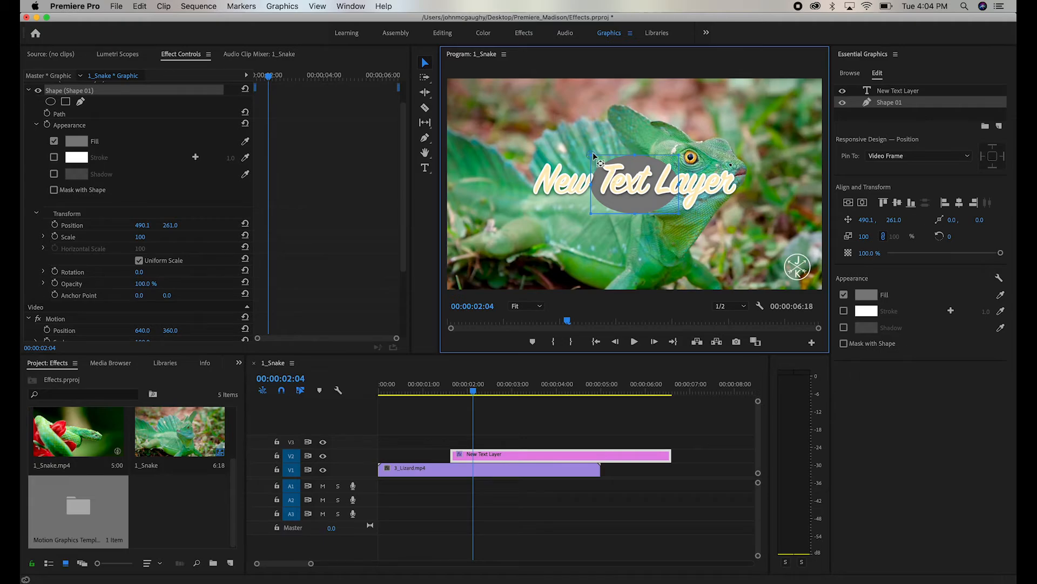
{"action": "left_click_drag", "start_coordinate": [594, 156], "coordinate": [639, 184]}
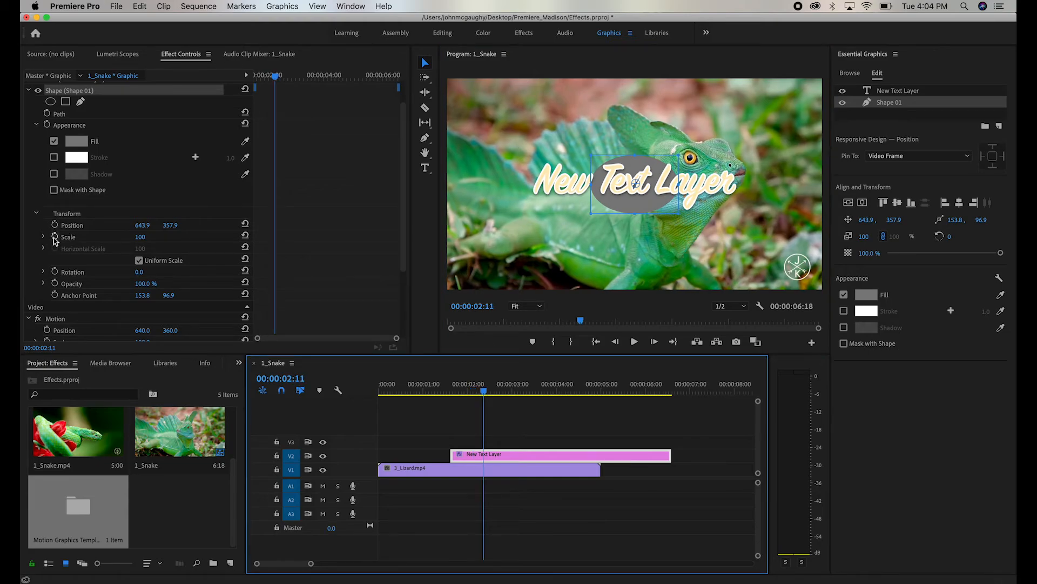
{"action": "left_click", "coordinate": [54, 237]}
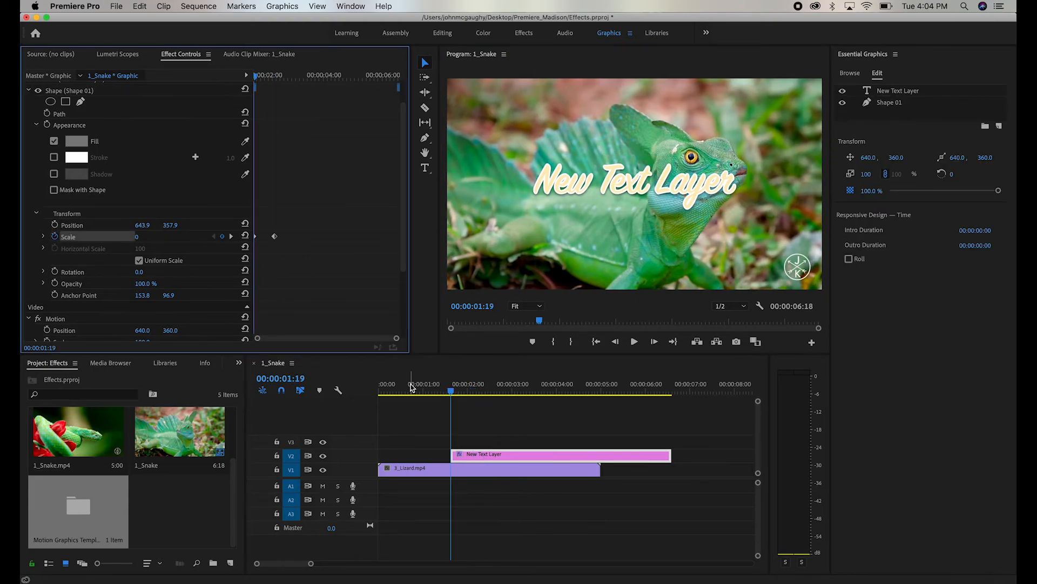
{"action": "key", "text": "space"}
{"action": "key", "text": "space"}
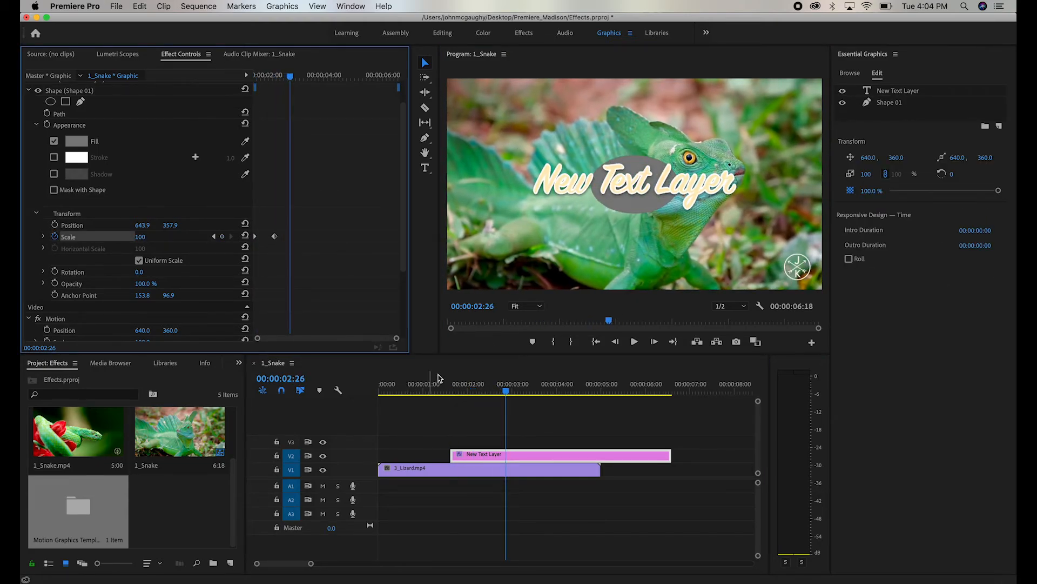
- Keyframe the ellipse's anchor point from 00:00:02:09, offsetting it toward the lower right at 00:00:03:14
{"action": "left_click", "coordinate": [450, 388]}
{"action": "left_click_drag", "start_coordinate": [450, 389], "coordinate": [480, 388]}
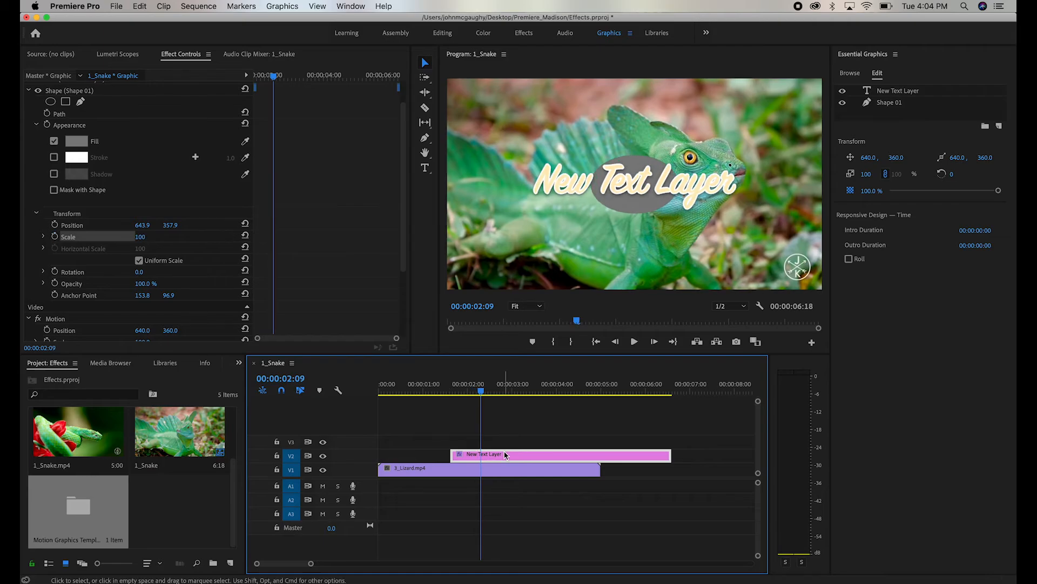
{"action": "left_click", "coordinate": [888, 103]}
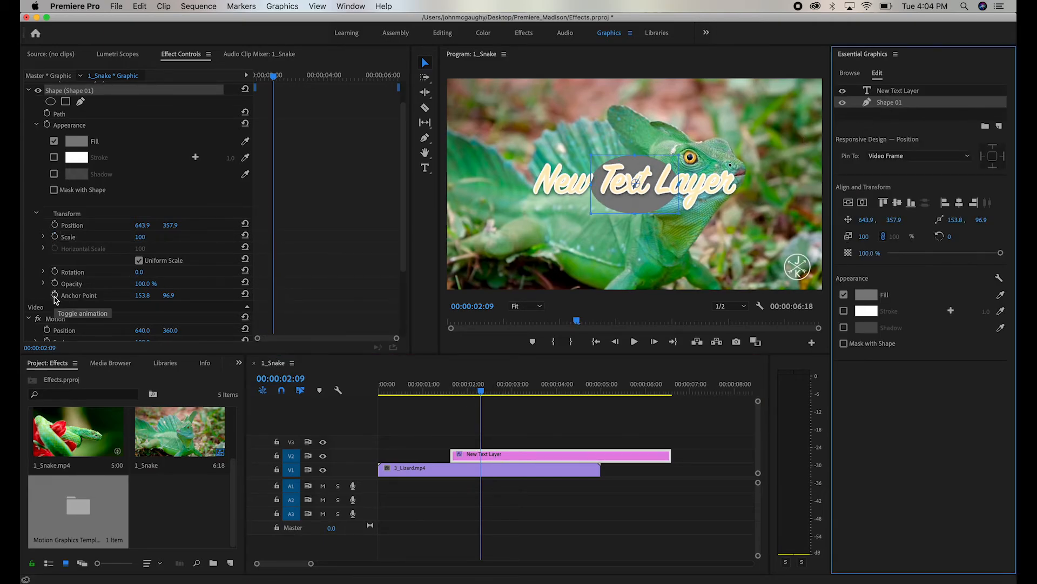
{"action": "left_click", "coordinate": [54, 295]}
{"action": "left_click_drag", "start_coordinate": [519, 388], "coordinate": [533, 388]}
{"action": "left_click", "coordinate": [885, 104]}
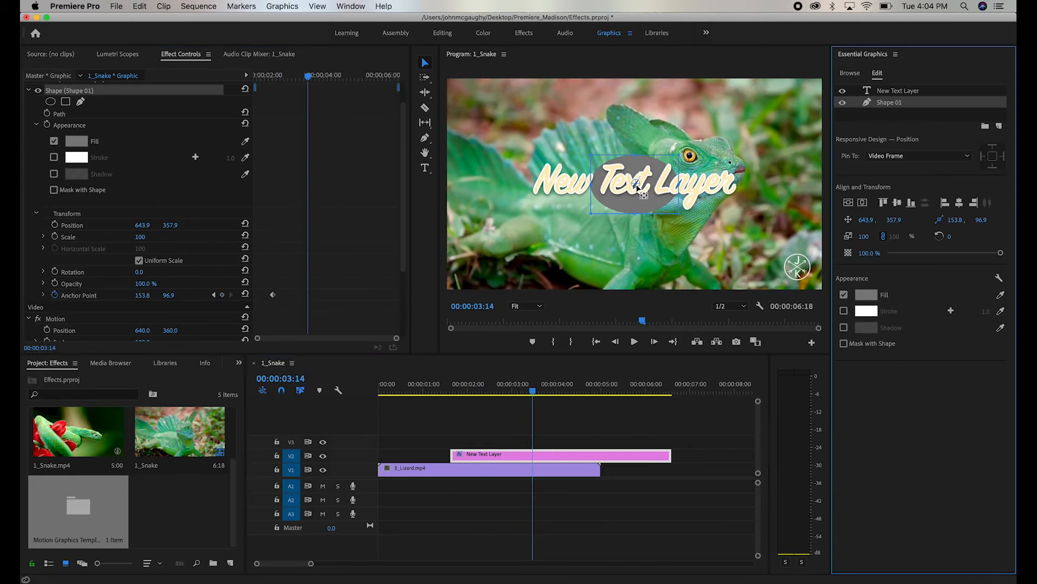
{"action": "left_click_drag", "start_coordinate": [636, 184], "coordinate": [679, 216]}
{"action": "left_click", "coordinate": [586, 385]}
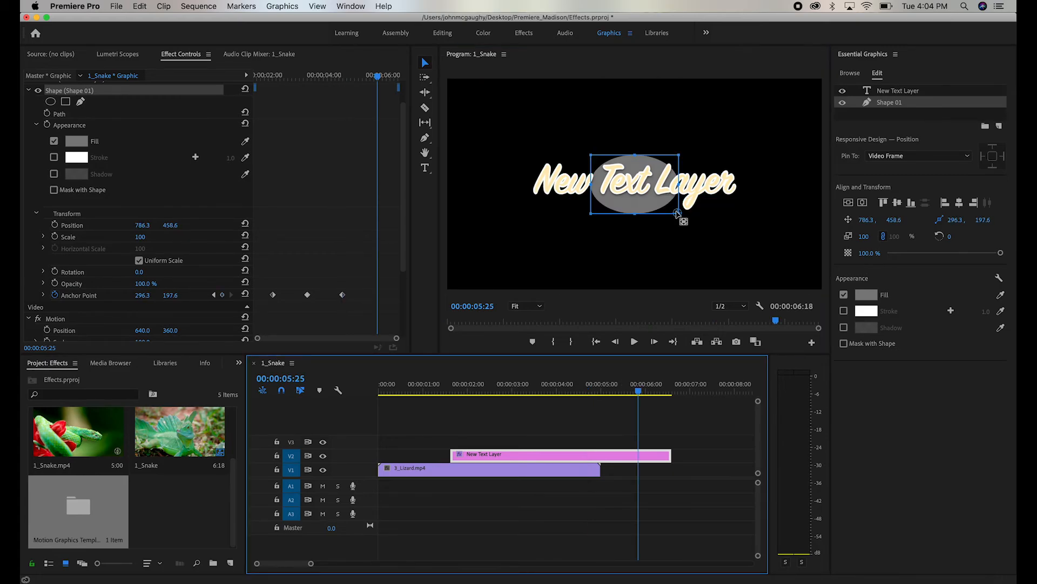
{"action": "left_click", "coordinate": [677, 215]}
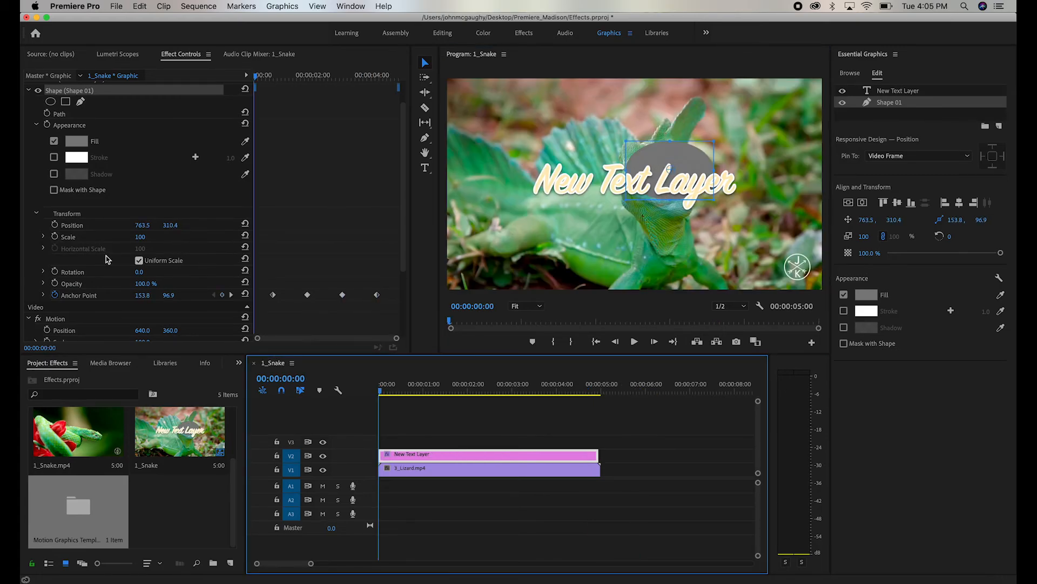
- Start keyframing the ellipse's scale at 00:00:00:00 and play back the animation
{"action": "left_click", "coordinate": [56, 236]}
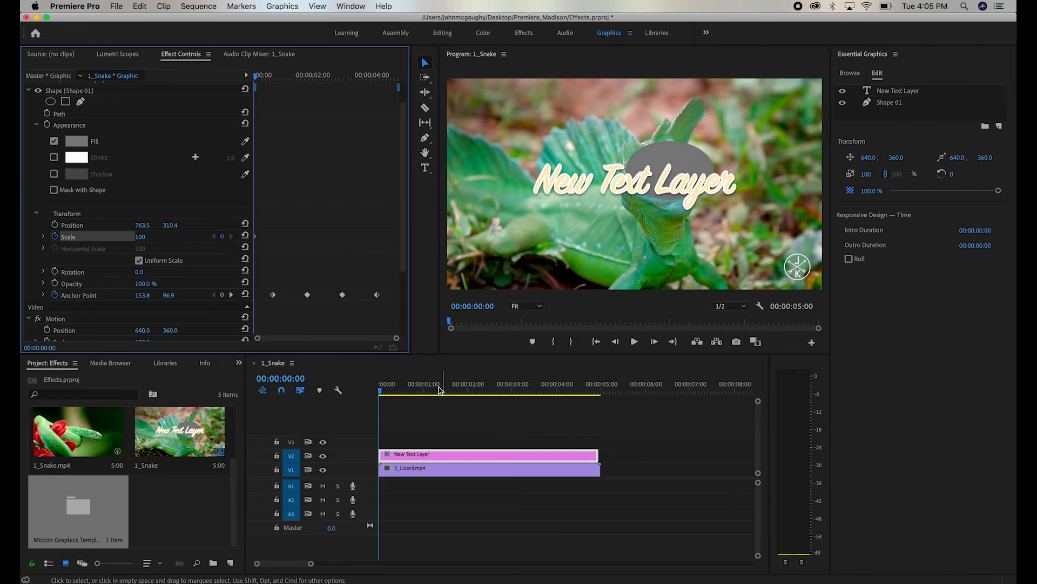
{"action": "key", "text": "space"}
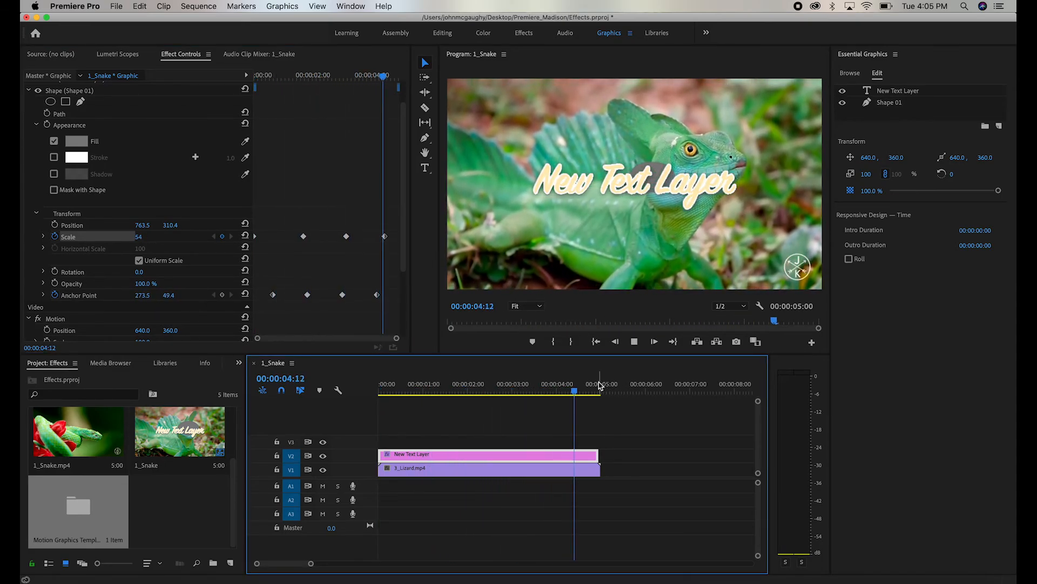
{"action": "key", "text": "space"}
{"action": "left_click_drag", "start_coordinate": [599, 382], "coordinate": [340, 394]}
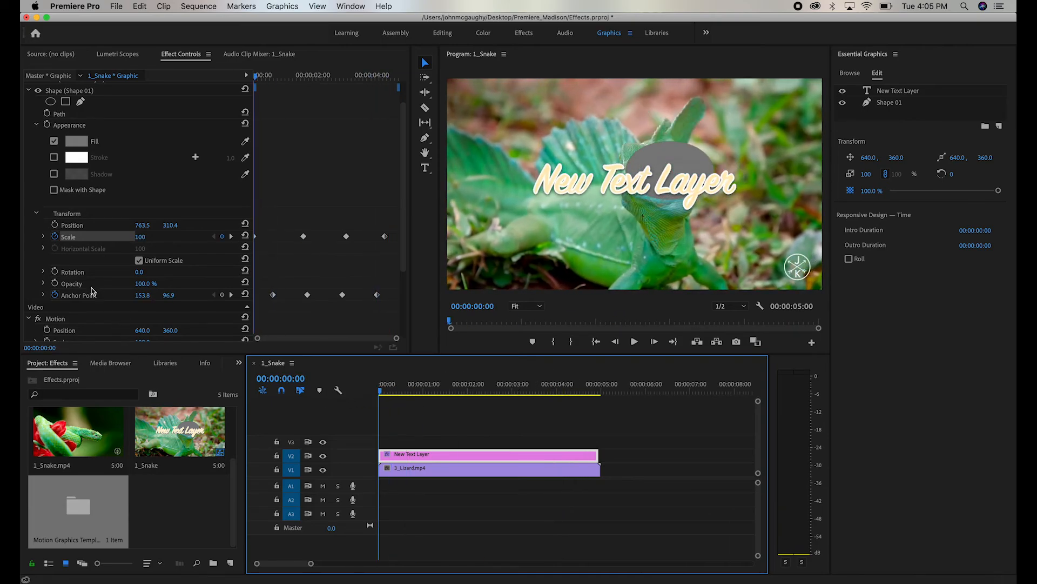
- Start keyframing the ellipse's rotation at the beginning and play back the spinning animation
{"action": "left_click", "coordinate": [56, 274]}
{"action": "key", "text": "space"}
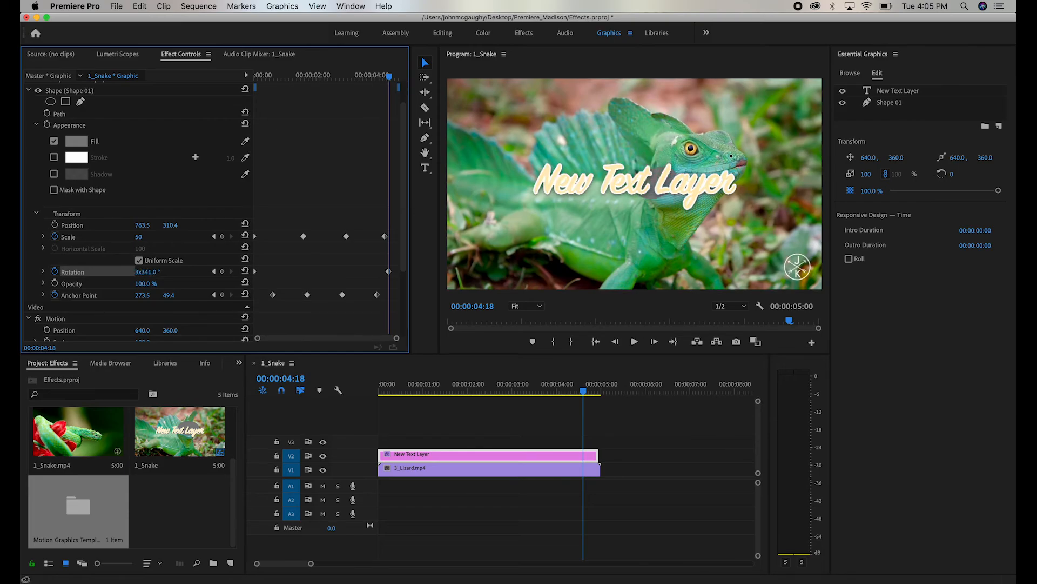
{"action": "left_click", "coordinate": [440, 386]}
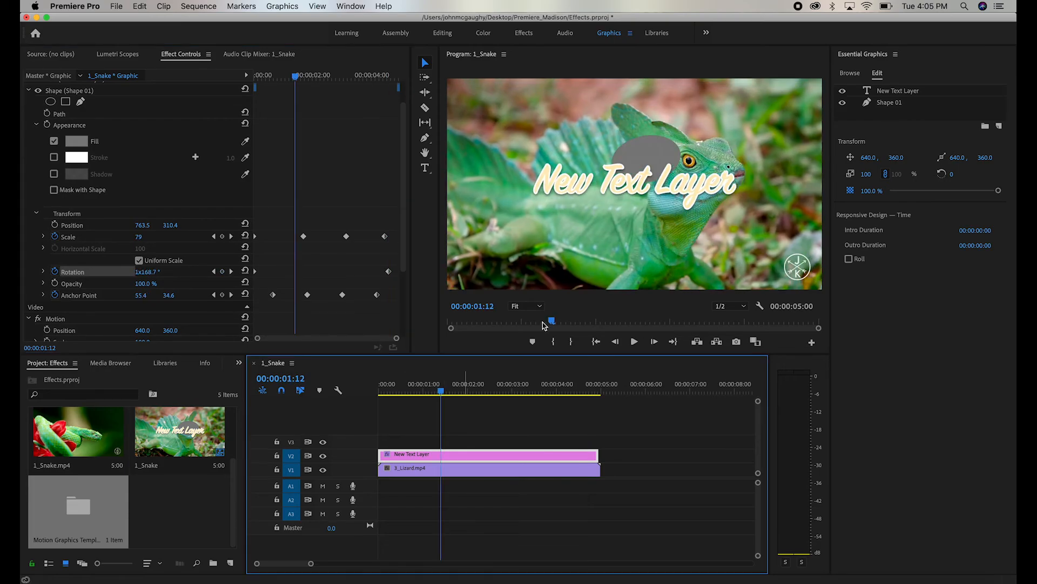
- Collapse the shape's properties and scroll through the text layer's effect settings
{"action": "scroll", "coordinate": [149, 154], "scroll_direction": "up", "scroll_amount": 3}
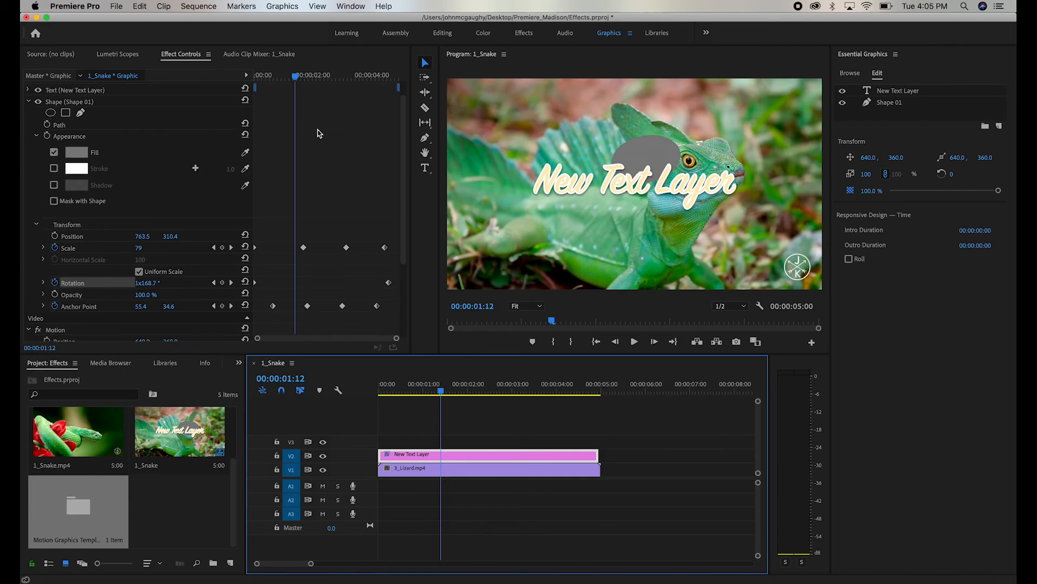
{"action": "left_click", "coordinate": [27, 111]}
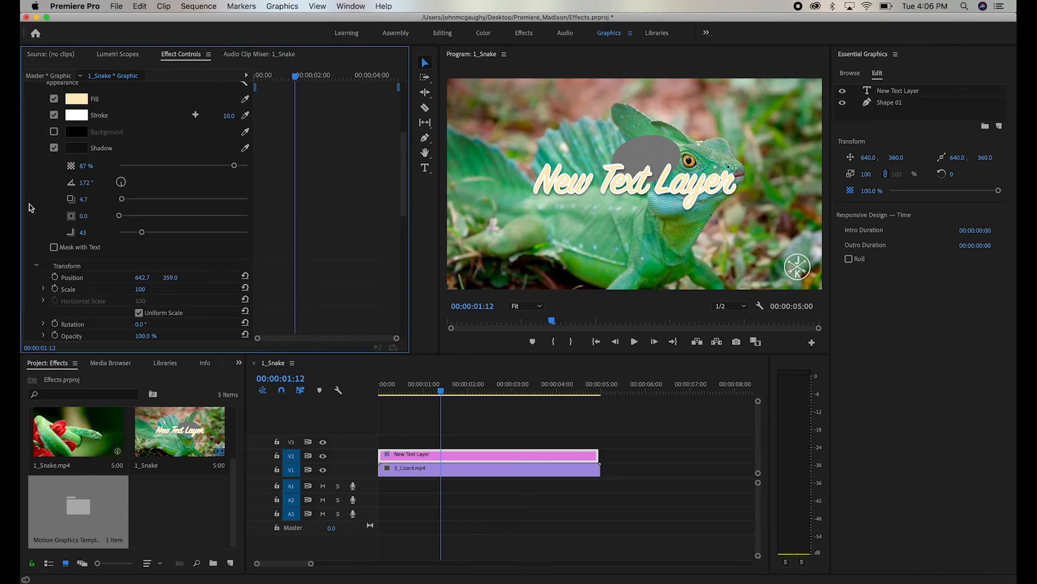
{"action": "scroll", "coordinate": [32, 207], "scroll_direction": "down", "scroll_amount": 5}
{"action": "scroll", "coordinate": [29, 208], "scroll_direction": "up", "scroll_amount": 4}
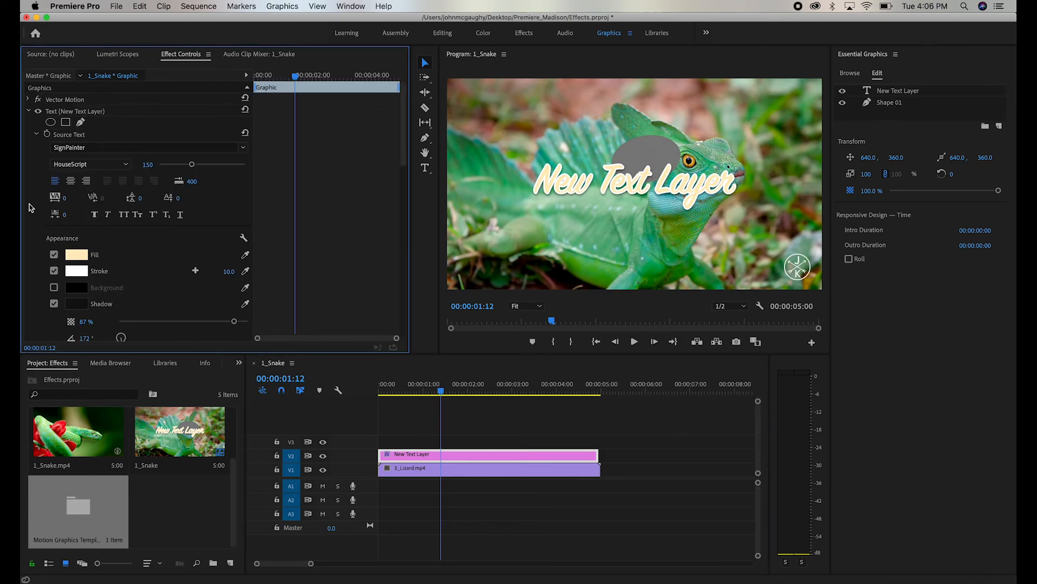
{"action": "scroll", "coordinate": [29, 207], "scroll_direction": "down", "scroll_amount": 2}
{"action": "scroll", "coordinate": [29, 208], "scroll_direction": "up", "scroll_amount": 2}
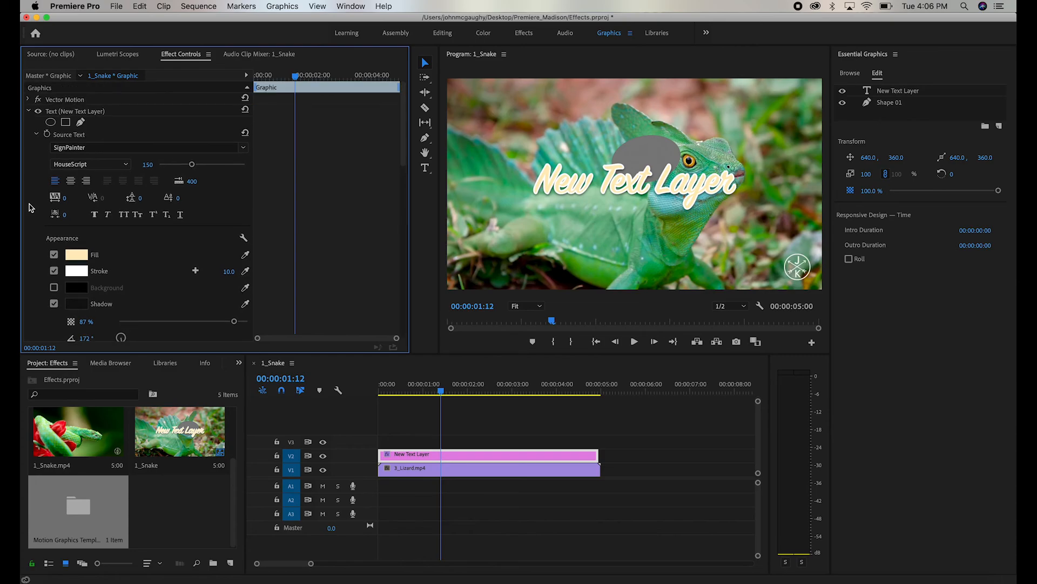